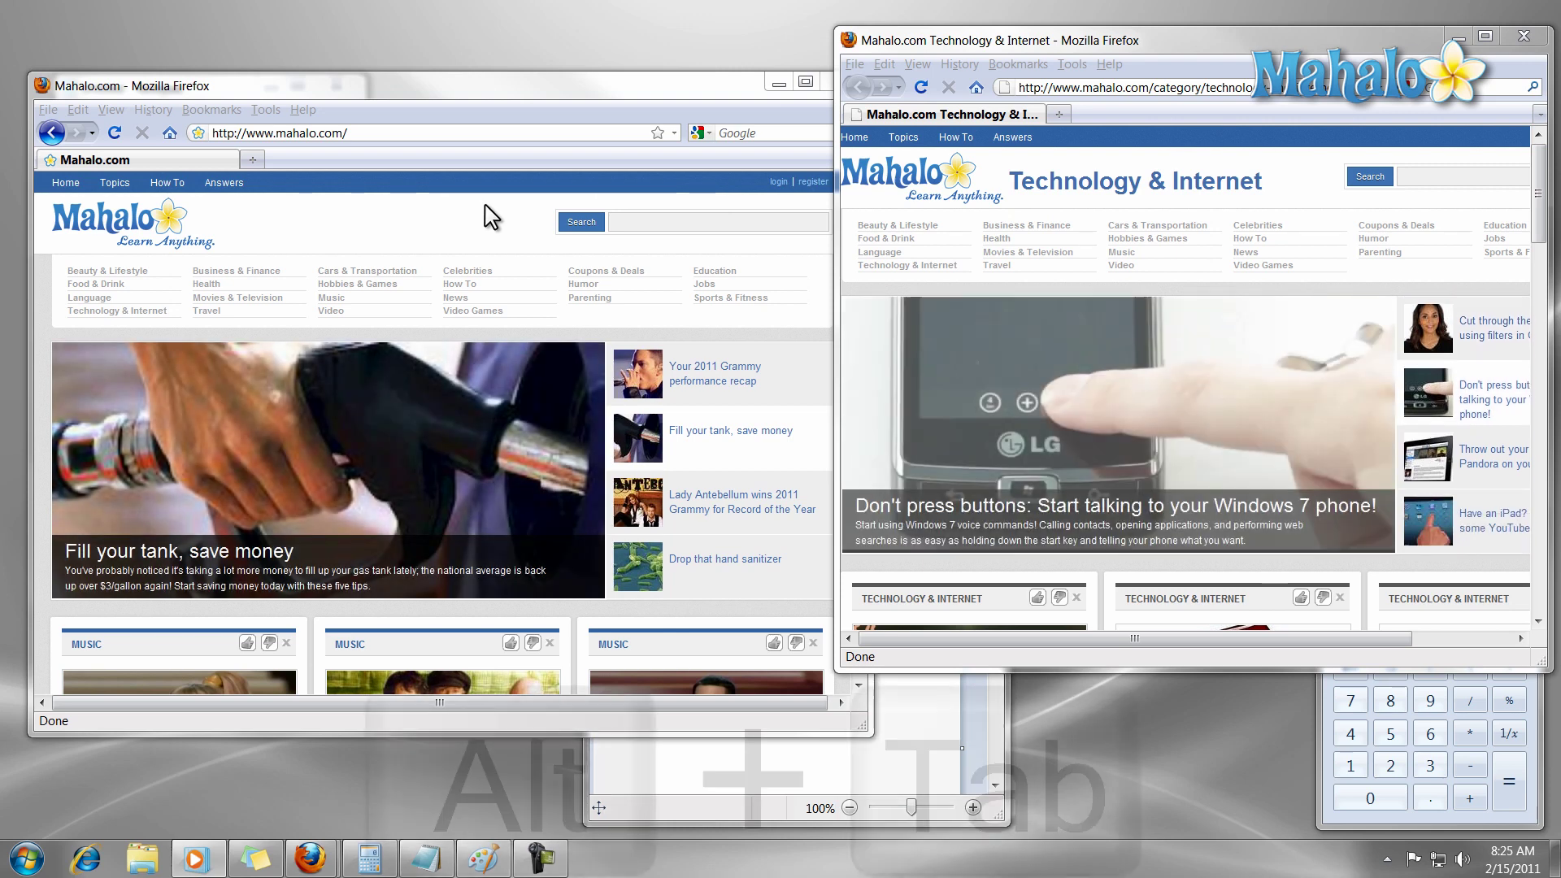
Step: Cycle through all open windows with Alt+Tab, finishing on the Mahalo.com Firefox window
key("alt+Tab")
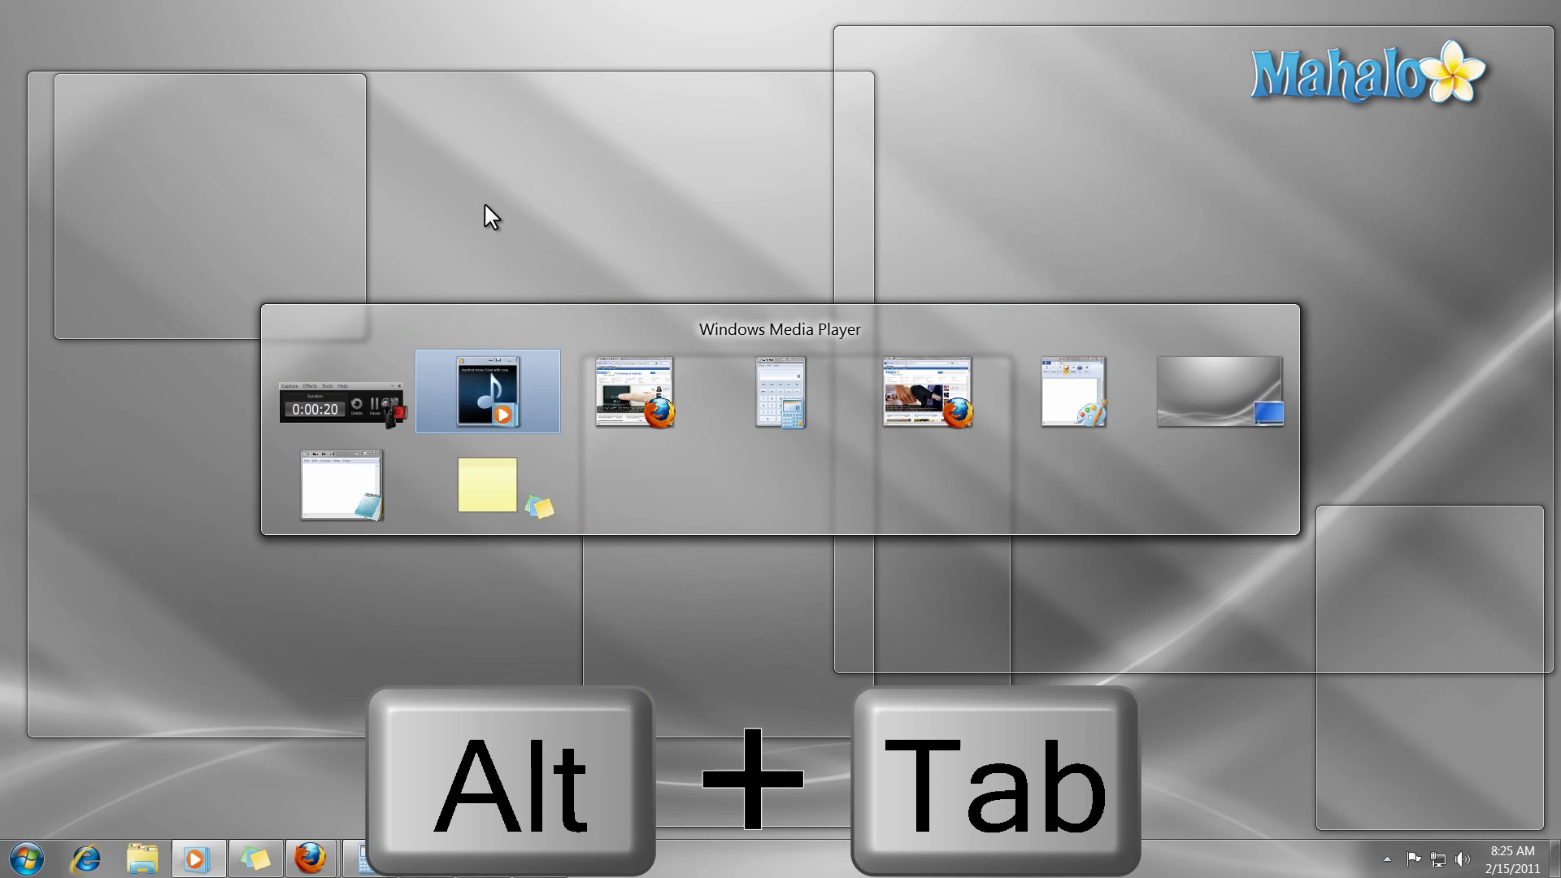
key("alt+Tab")
key("alt+Tab")
key("alt+Tab")
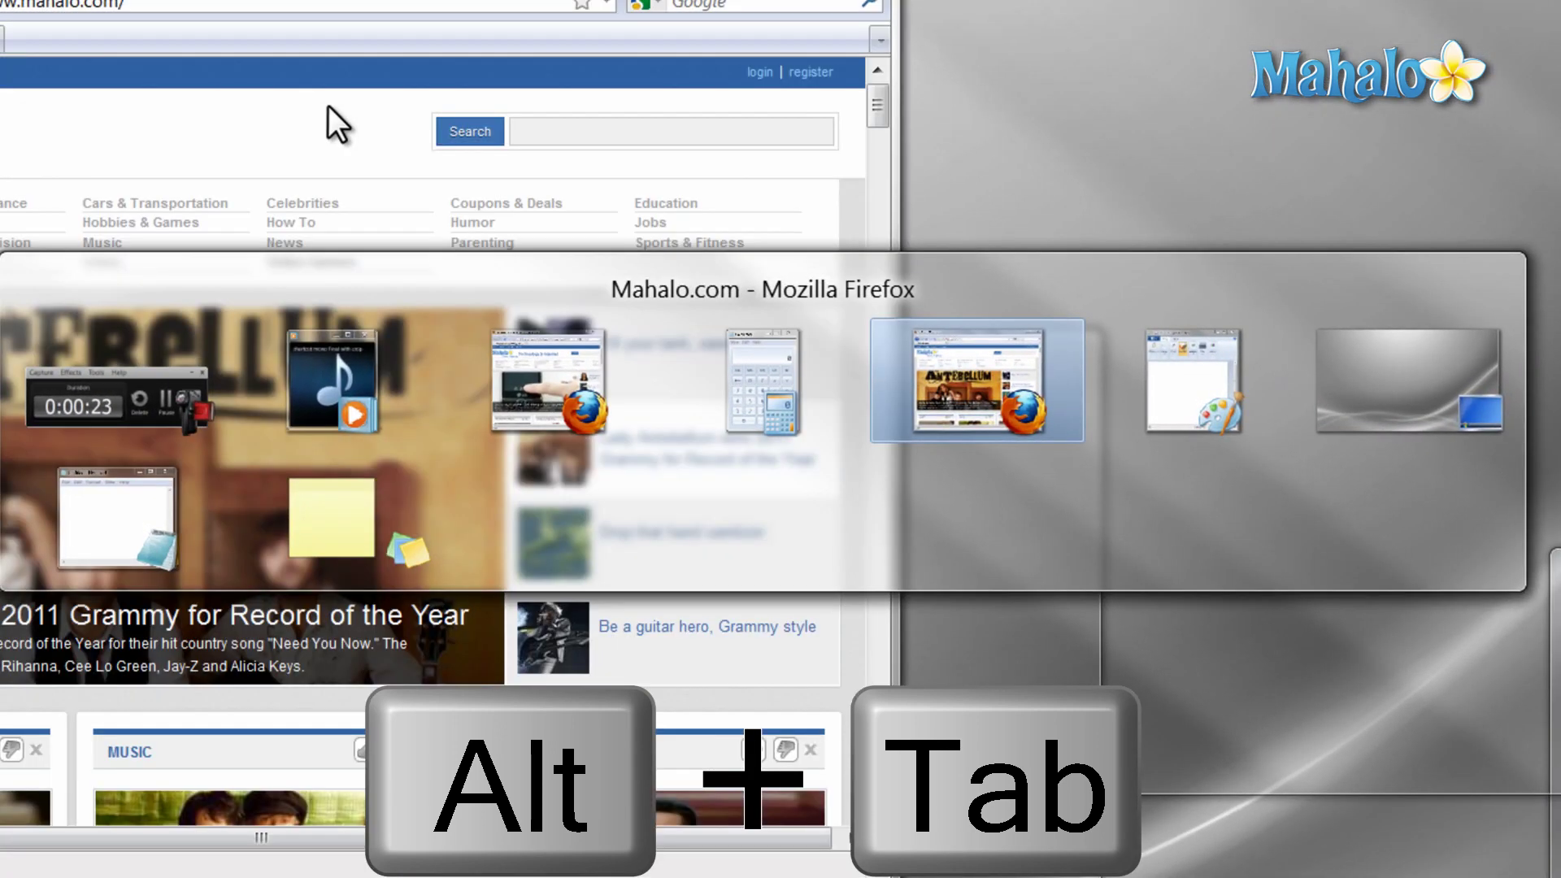
key("alt+Tab")
key("alt+Tab")
key("alt+Tab")
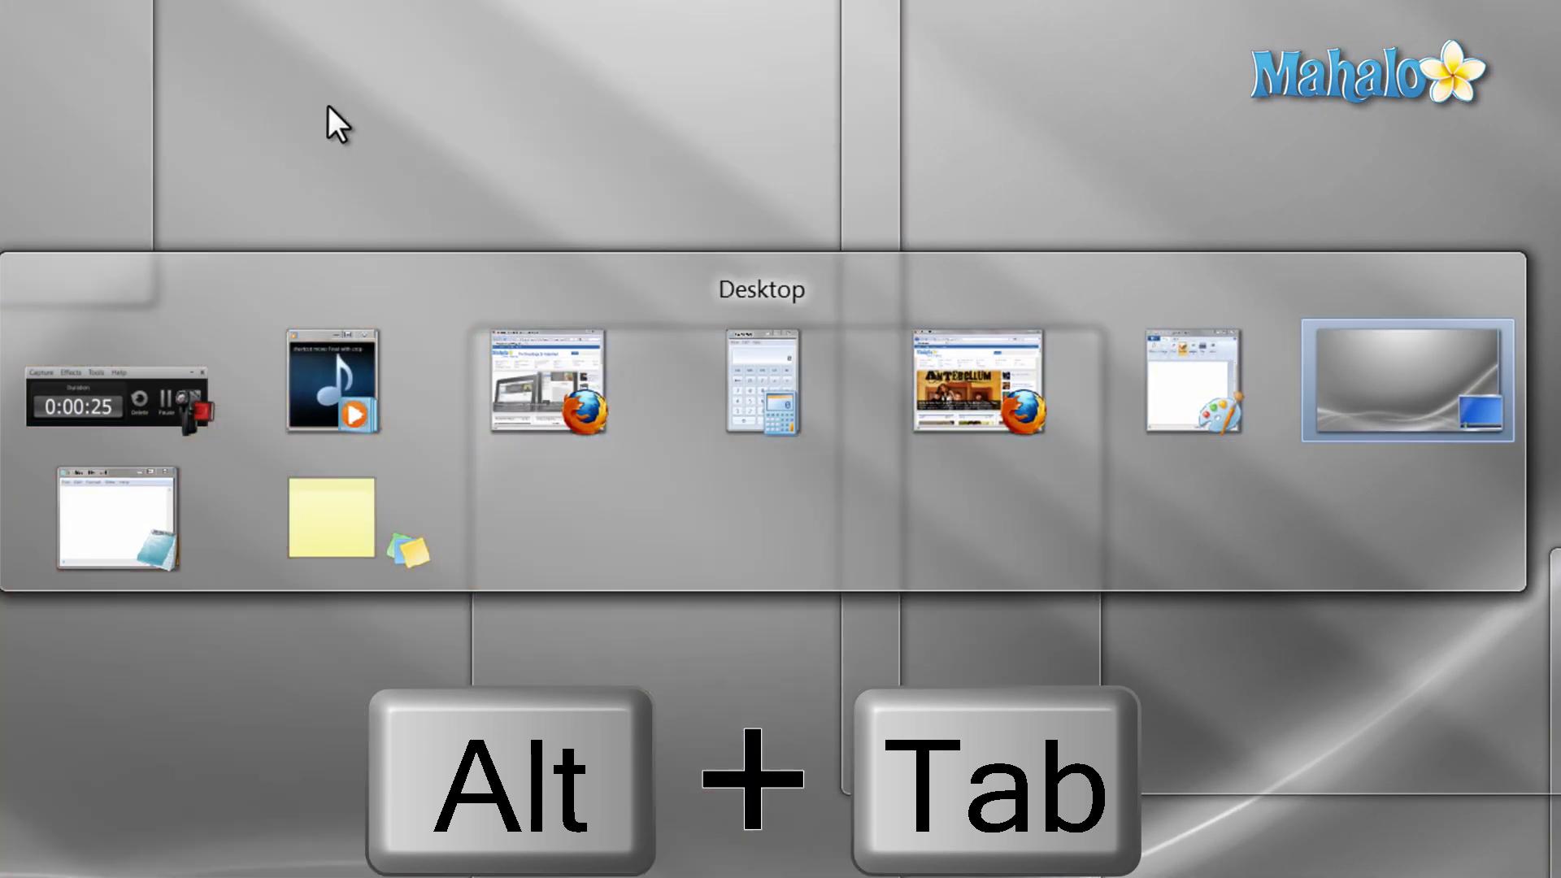
key("alt+Tab")
key("alt+Tab")
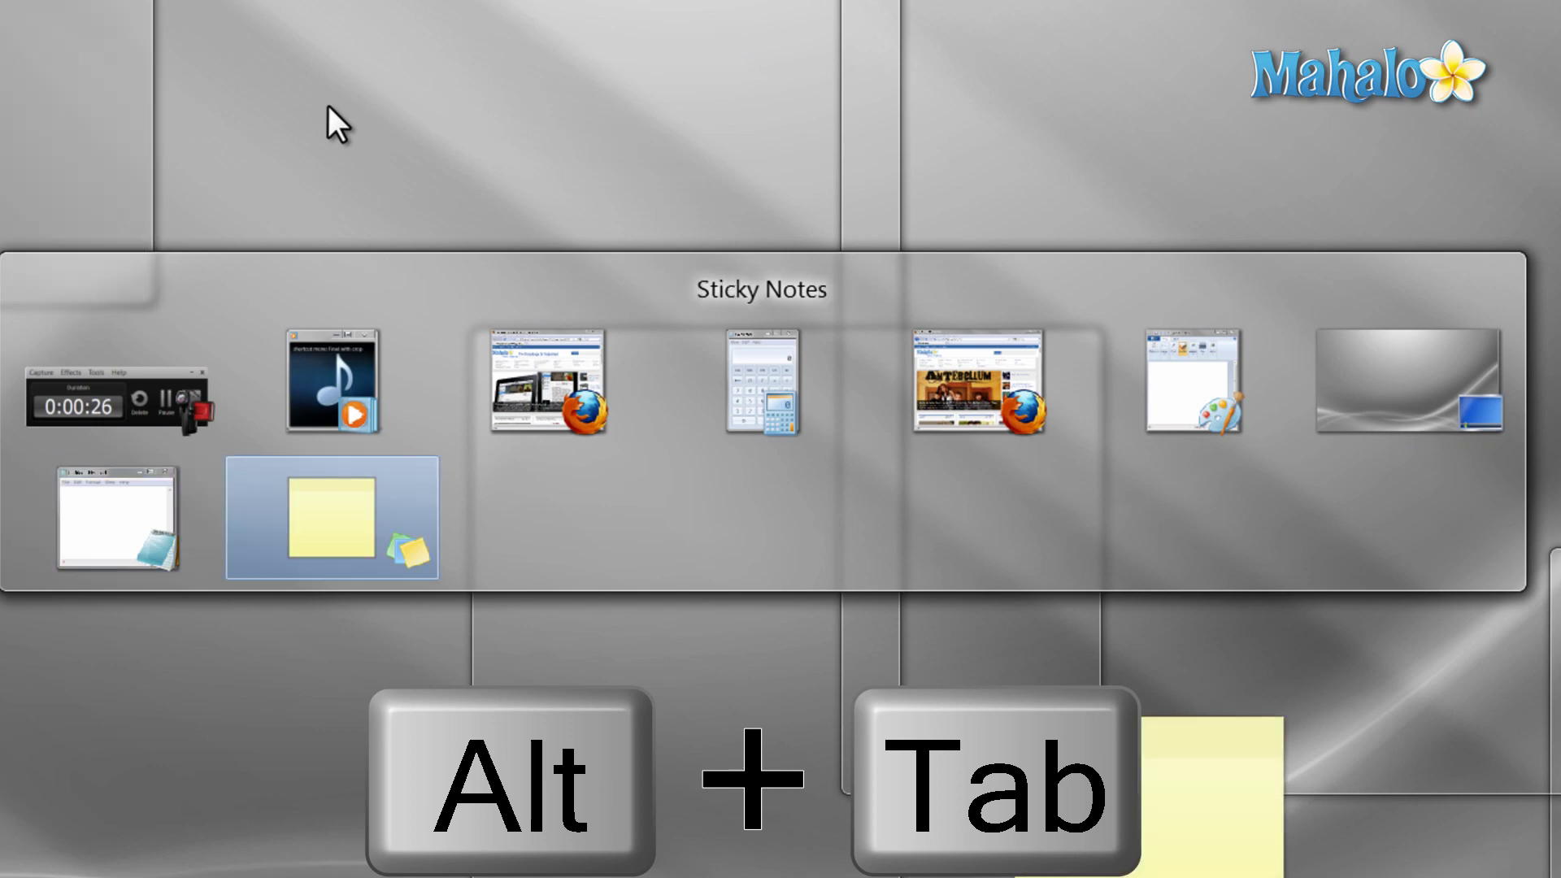
key("alt+Tab")
key("alt+Tab")
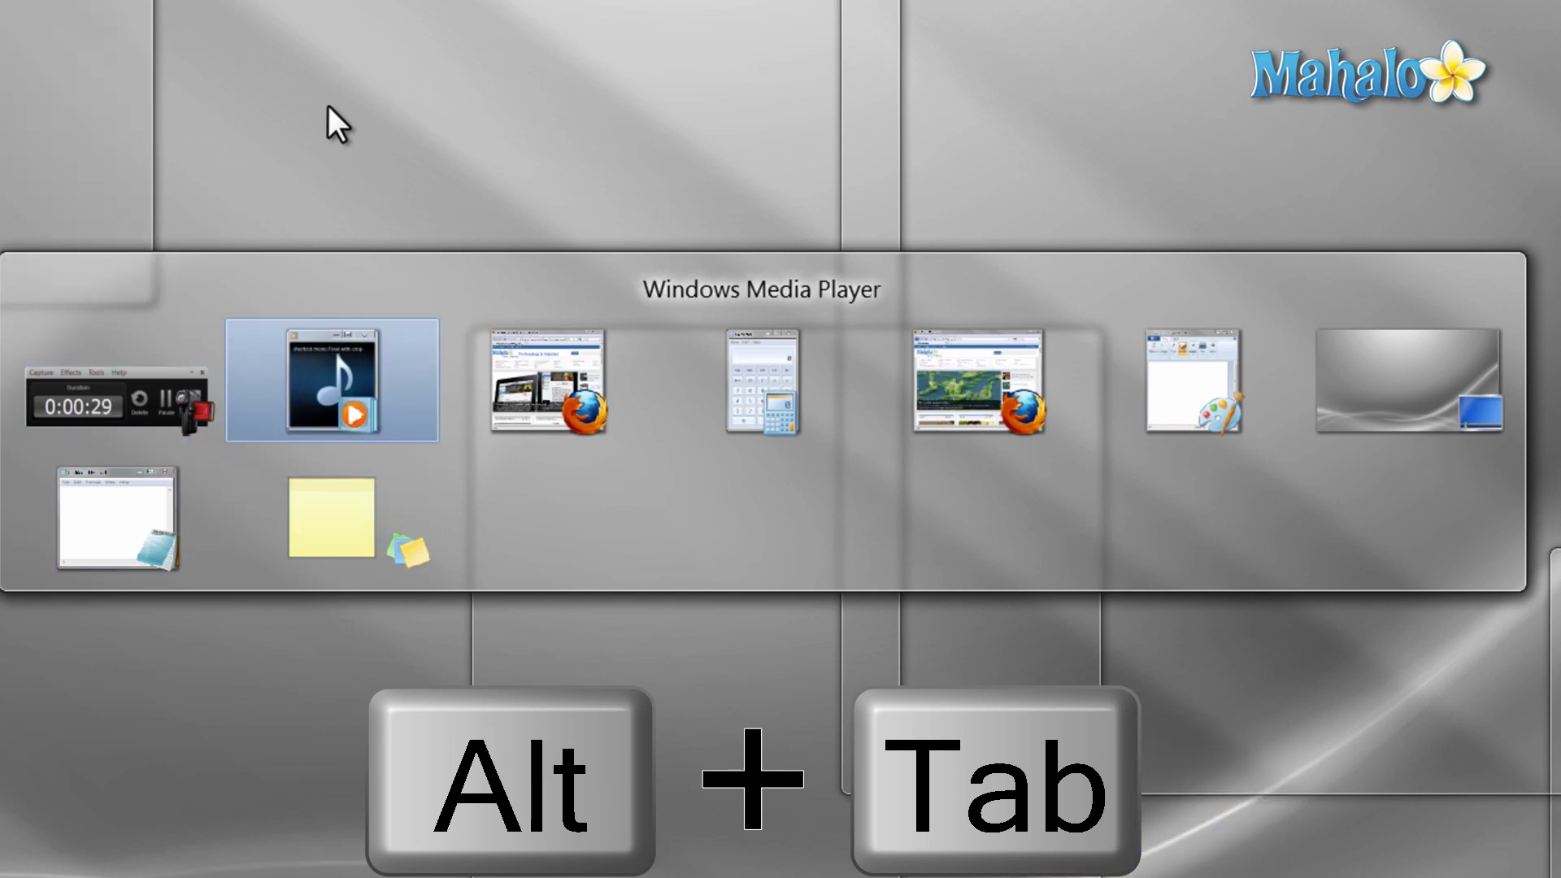
key("alt+Tab")
key("alt+Tab")
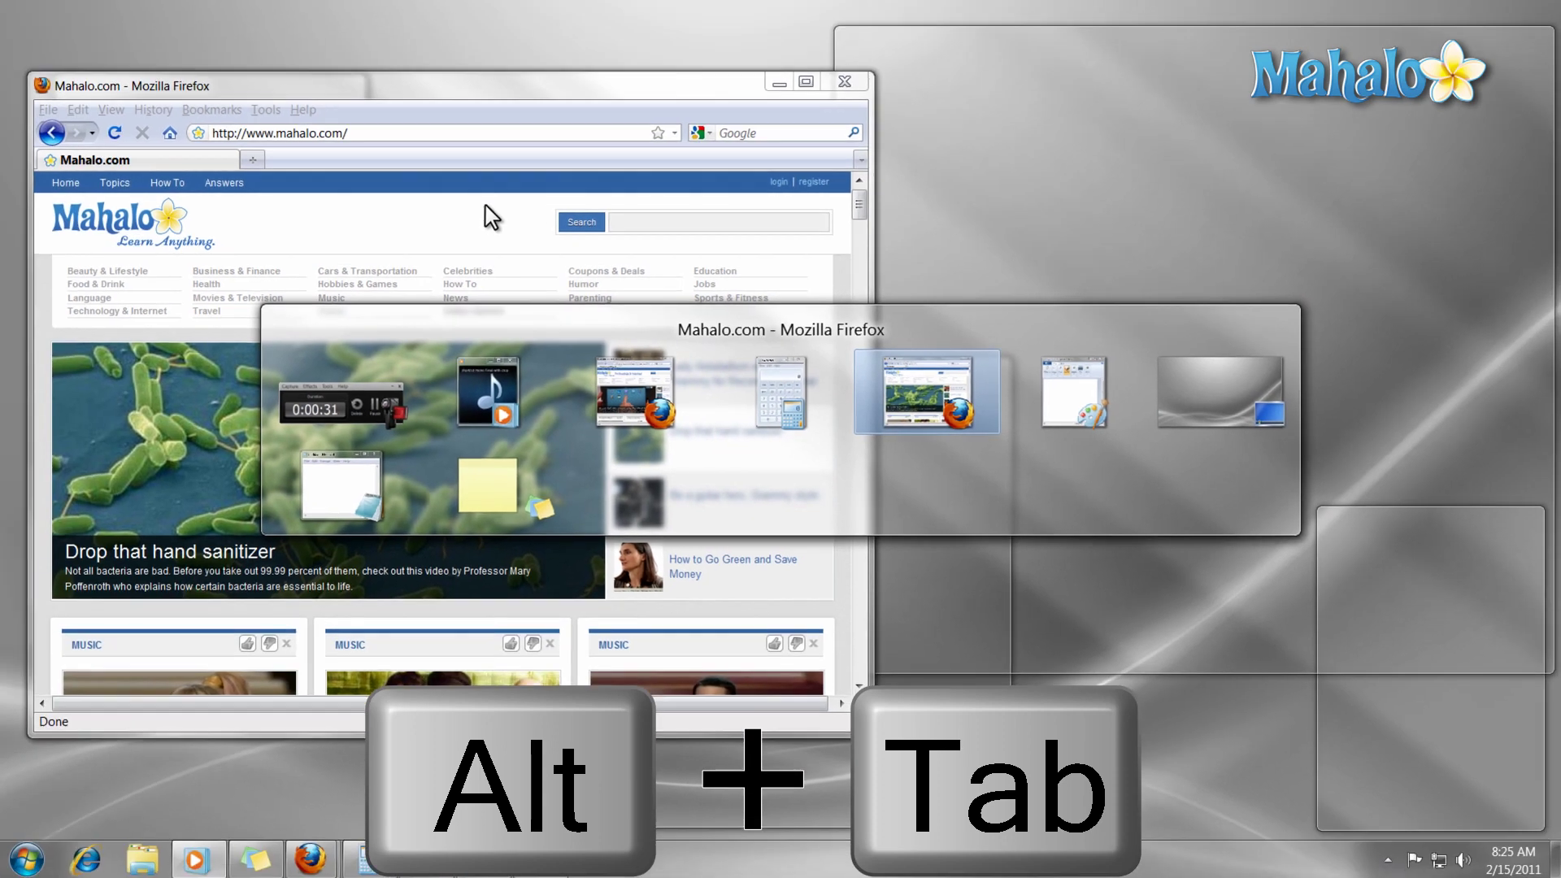
key("alt+Tab")
key("alt+Tab")
key("alt+Tab")
key("alt+Tab")
key("alt+Tab")
key("alt+Tab")
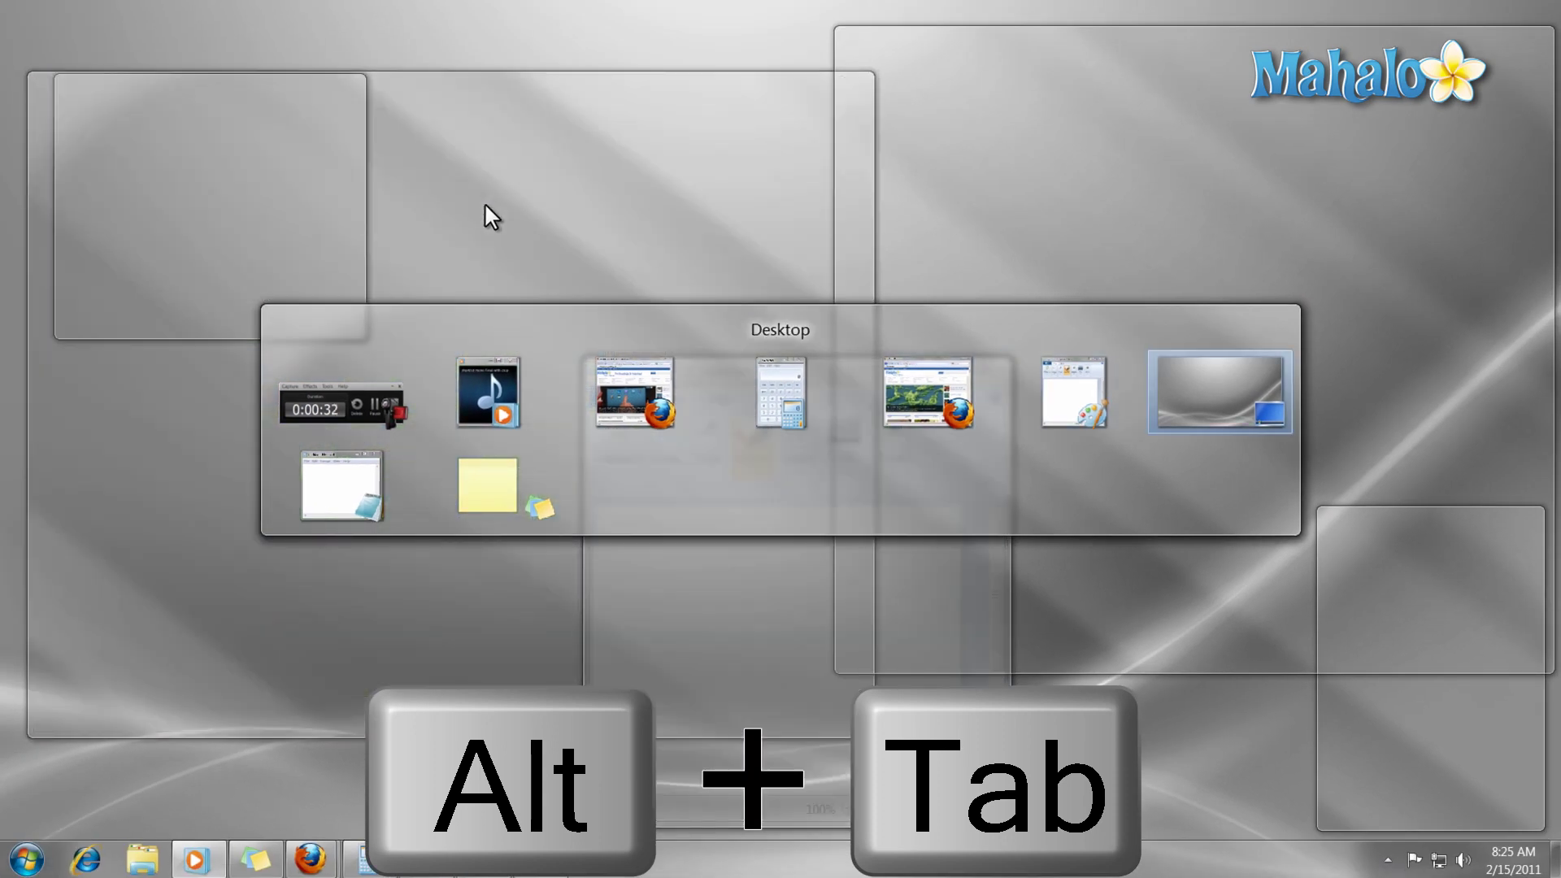
key("alt+Tab")
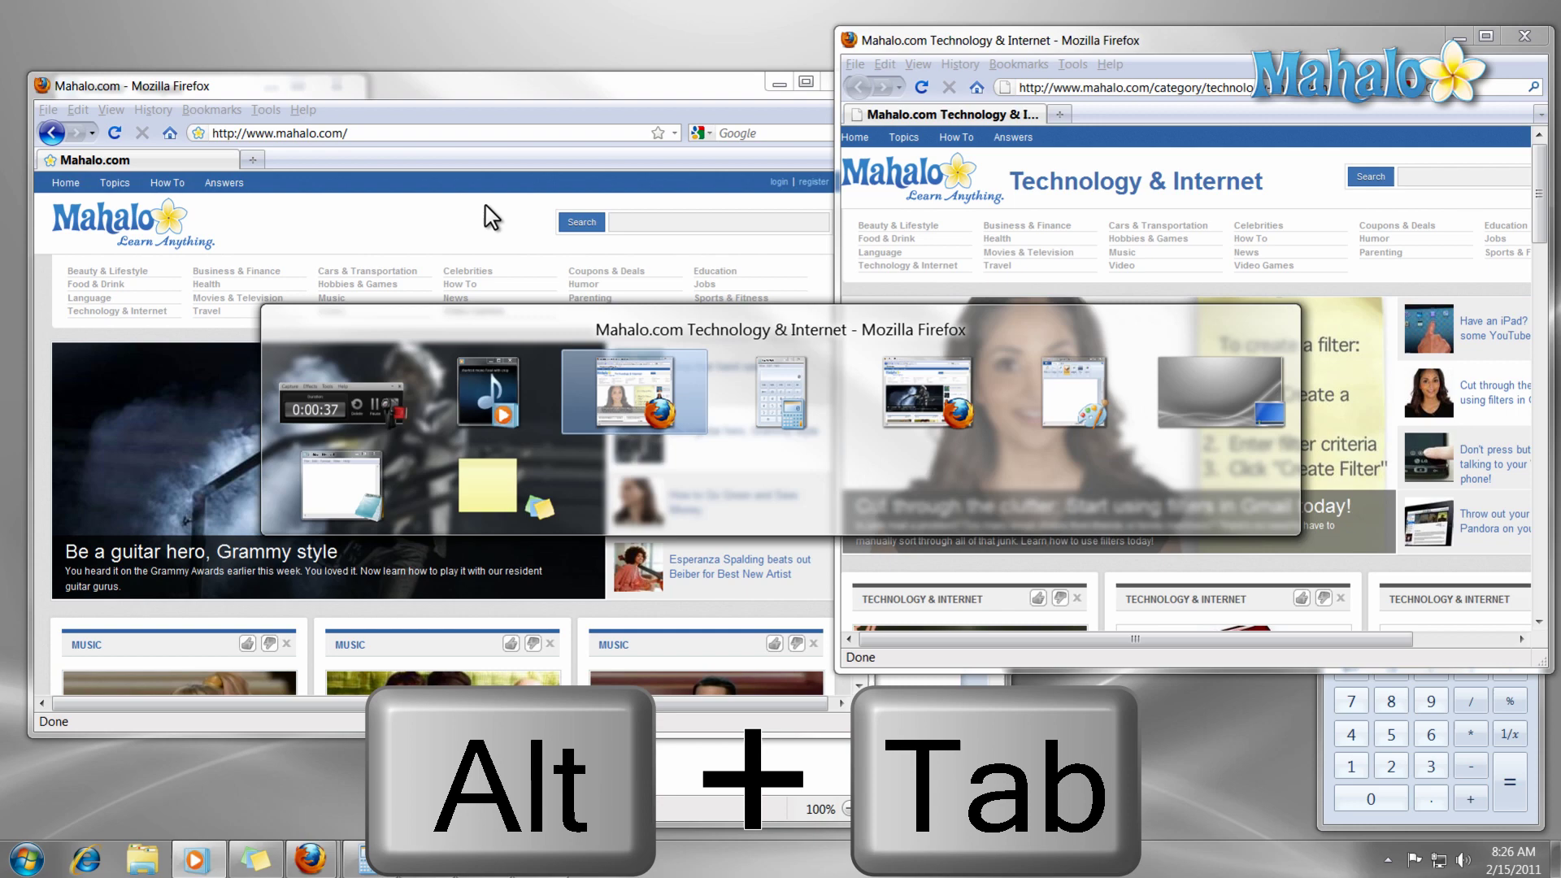
key("alt+Tab")
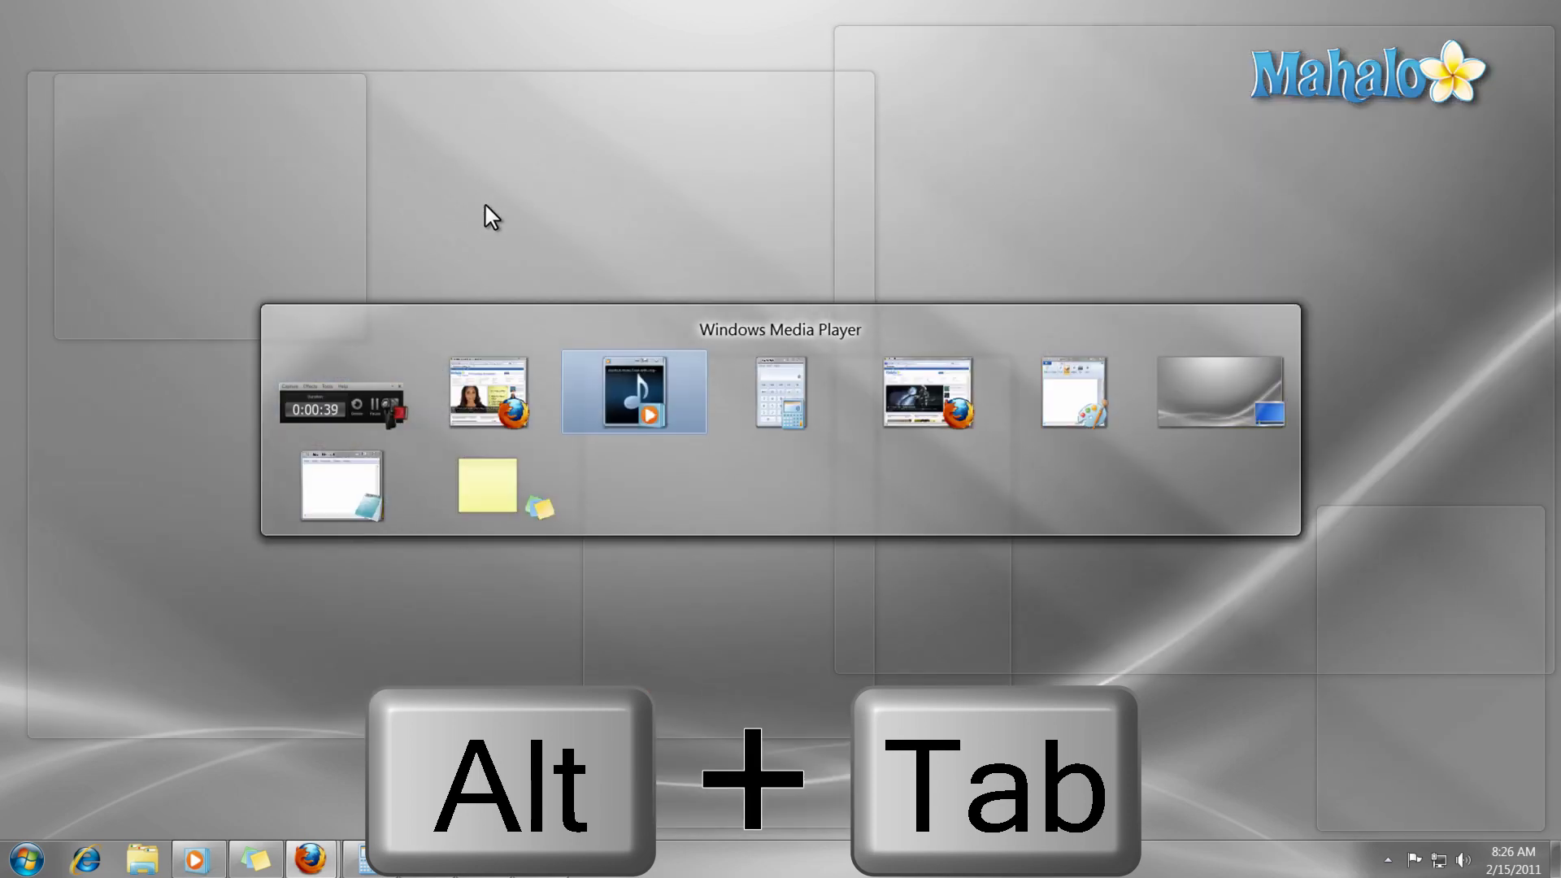
key("alt+Tab")
key("alt+Tab")
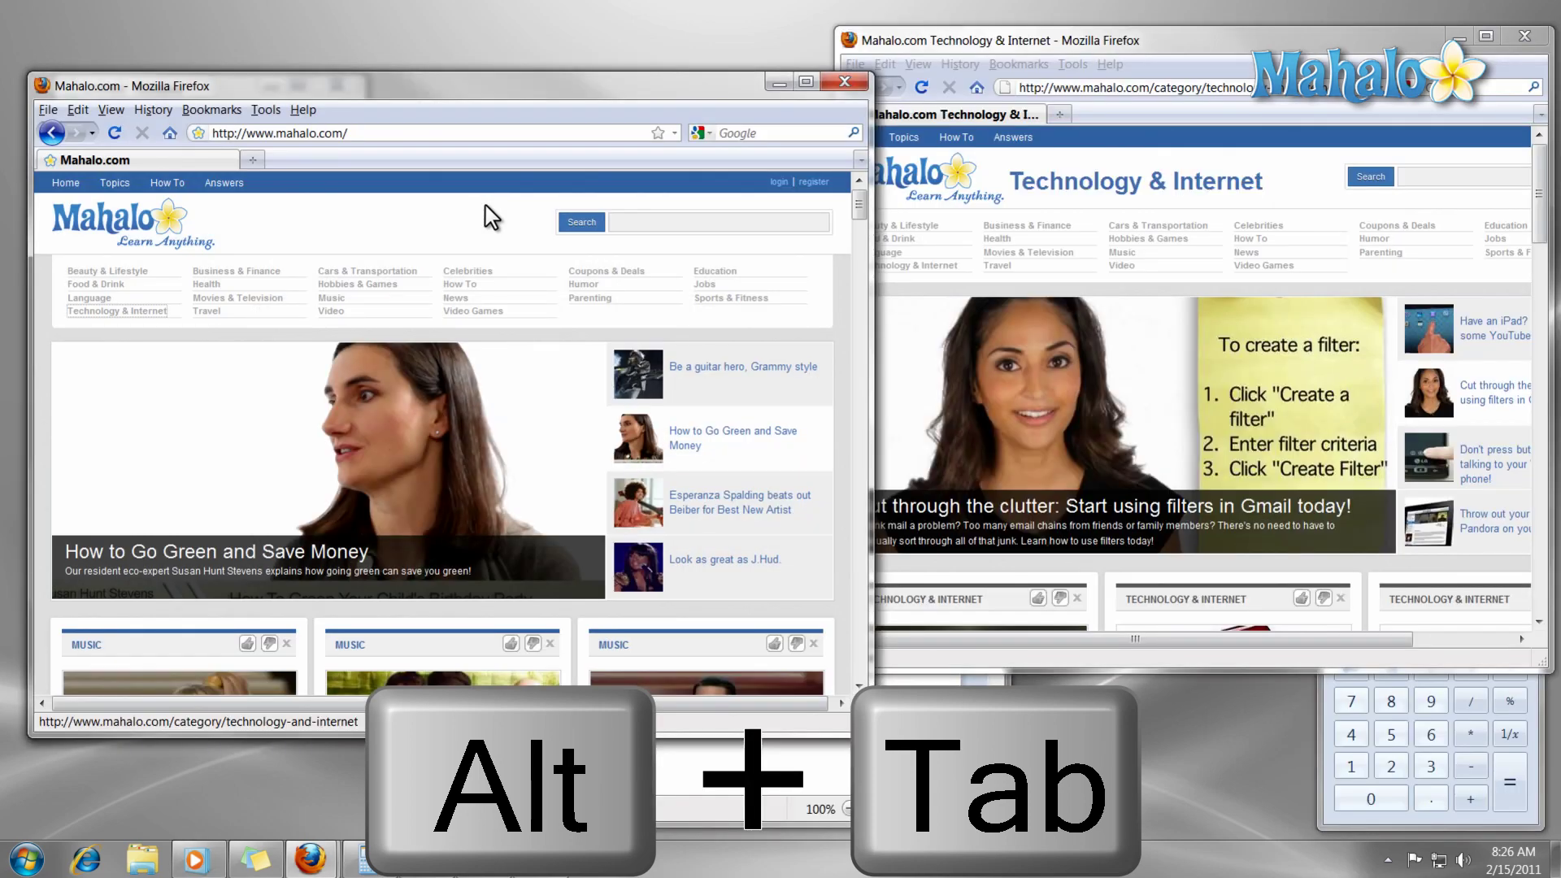
Step: Rotate the Flip 3D window stack until the Technology & Internet Firefox window is in front
key("super+Tab")
key("super+Tab")
key("super+Tab")
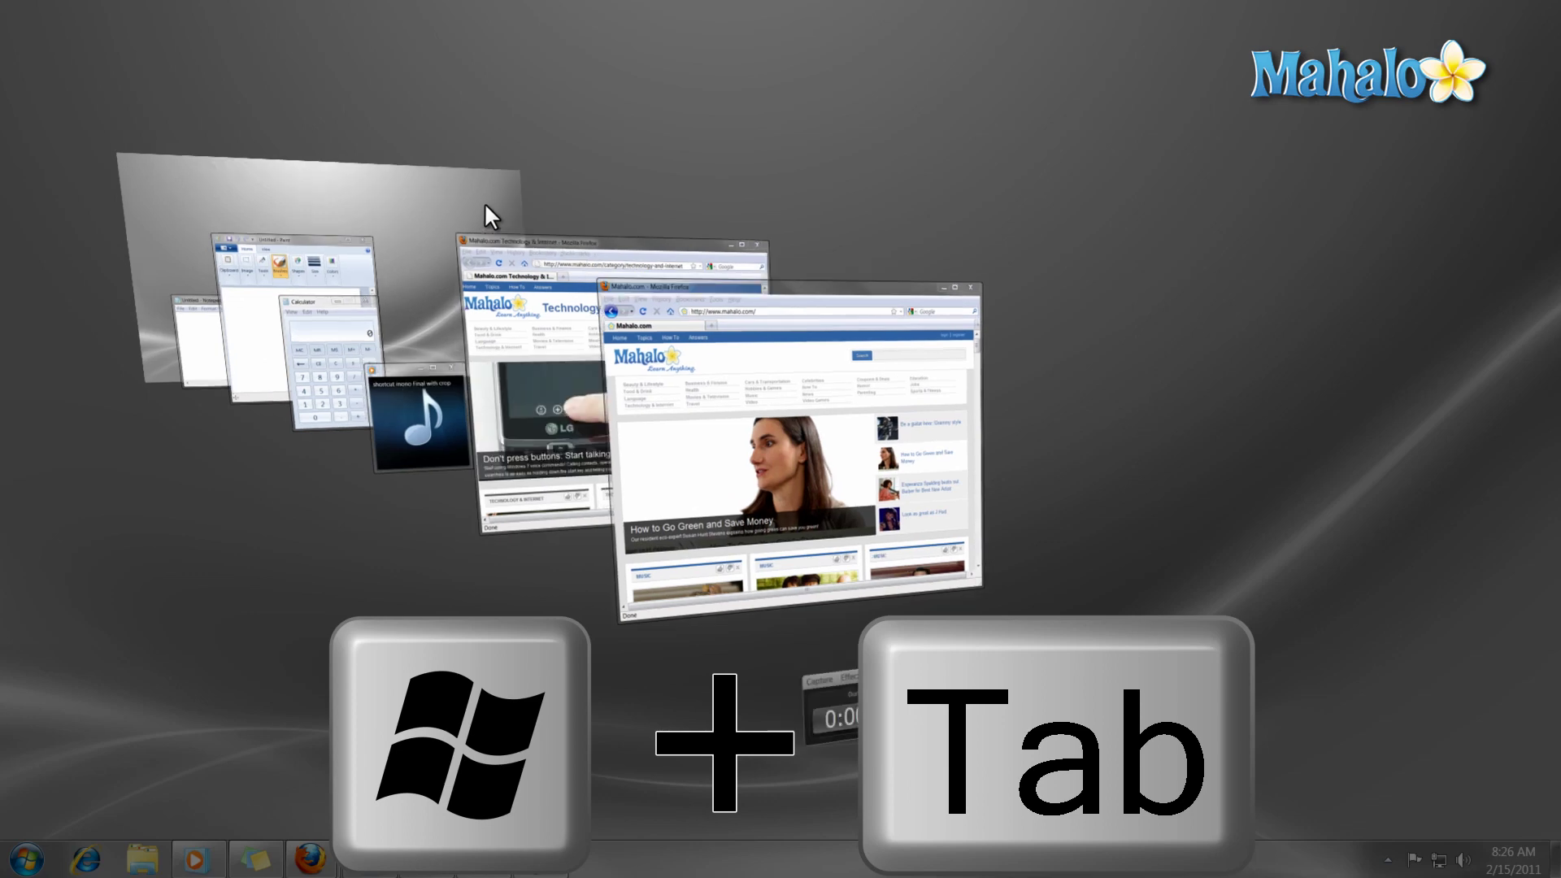
key("super+Tab")
key("super+Tab")
key("super+Tab")
key("super+Tab")
key("super+Tab")
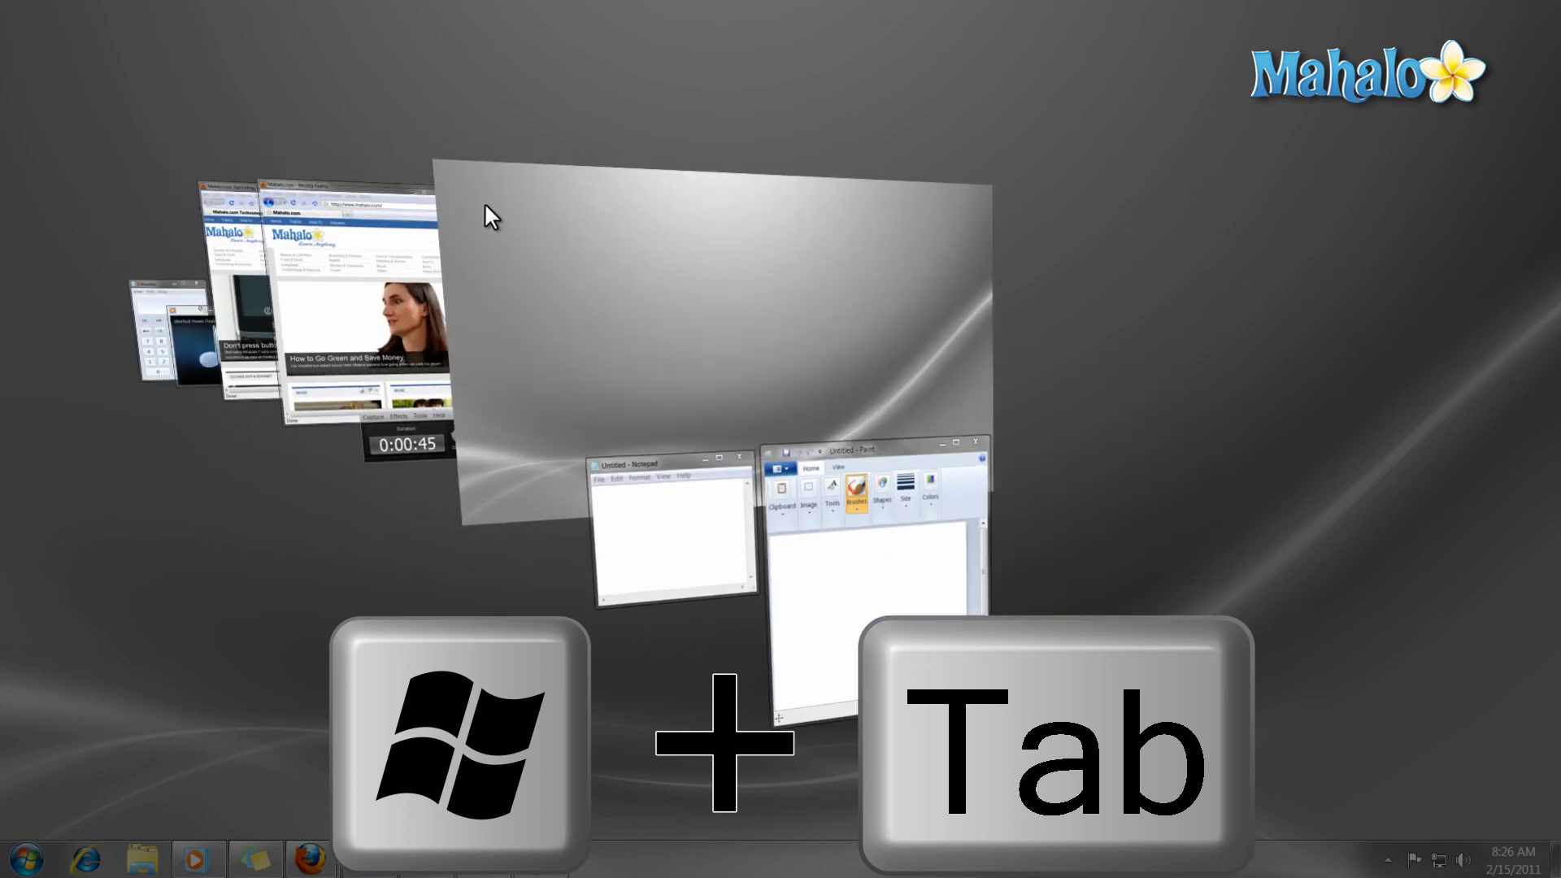
key("super+Tab")
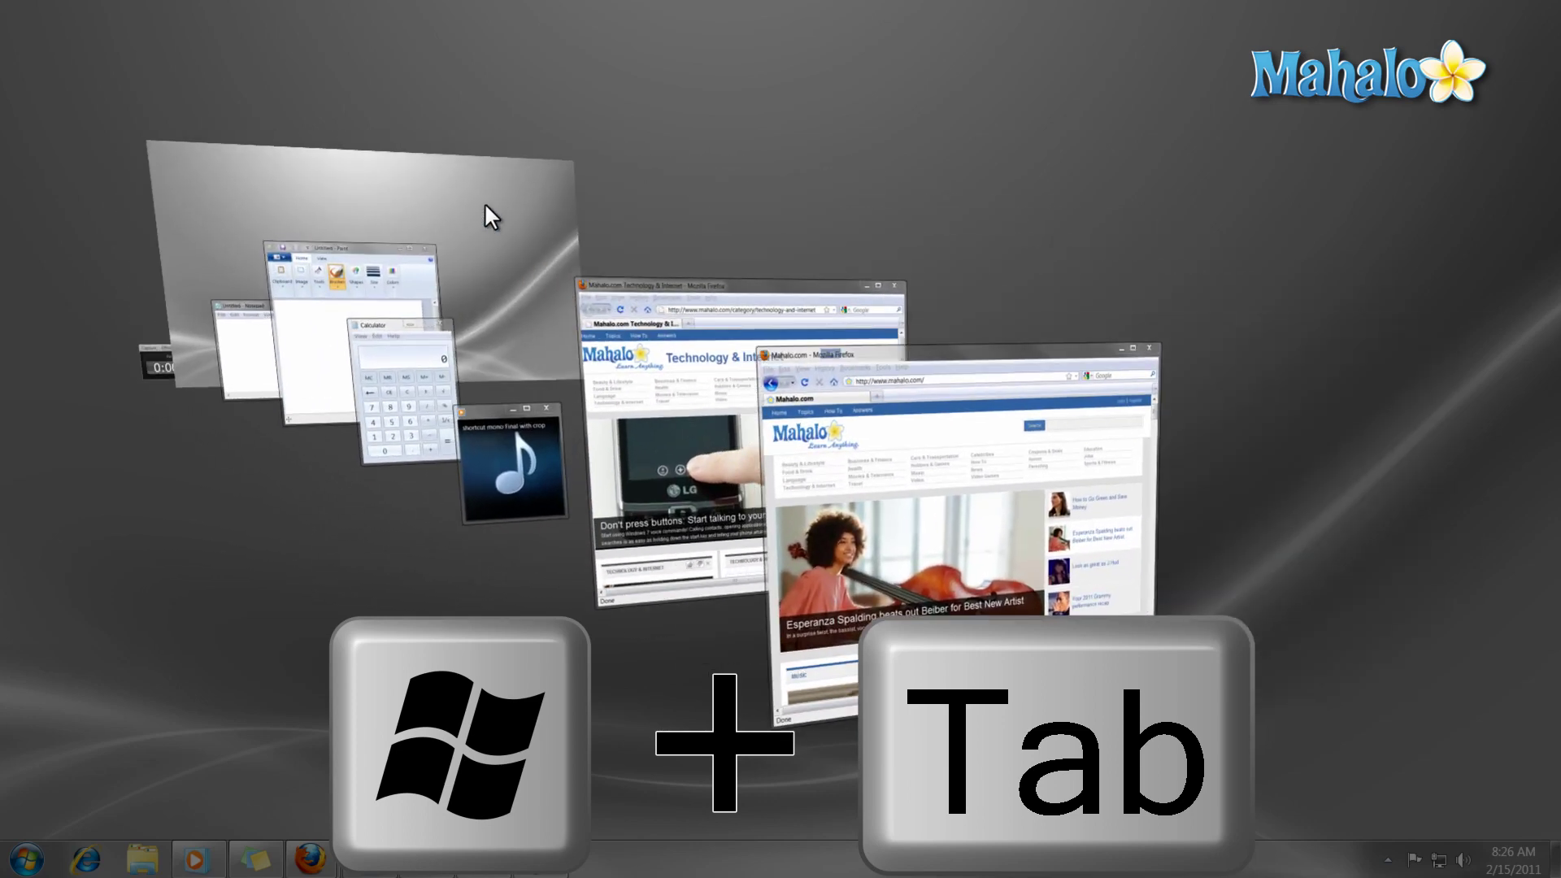
key("super+Tab")
key("super+Tab")
key("super+Tab")
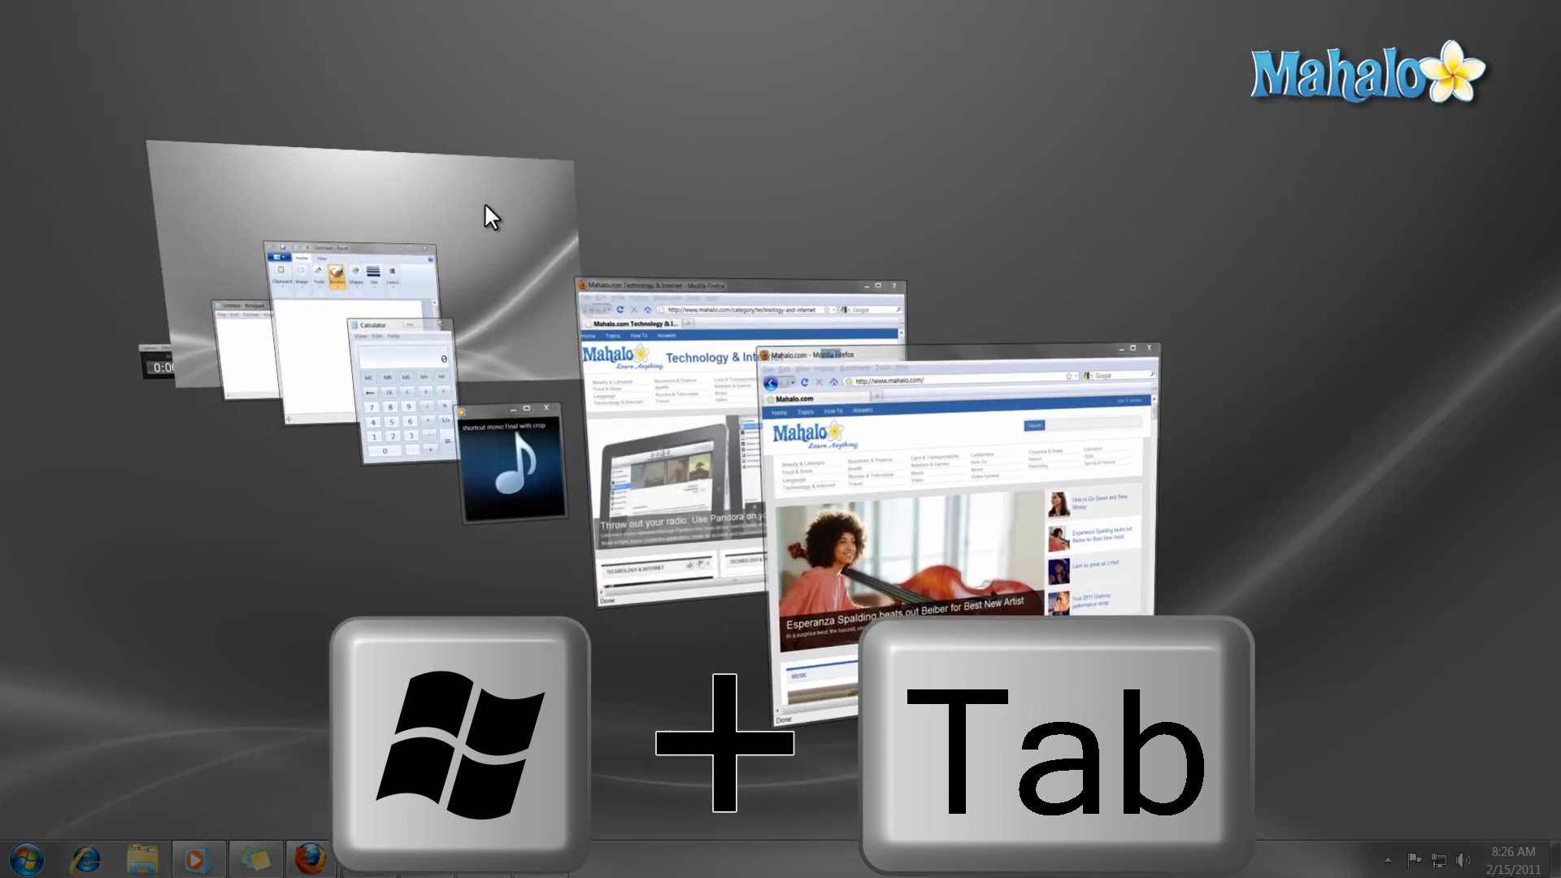
key("super+Tab")
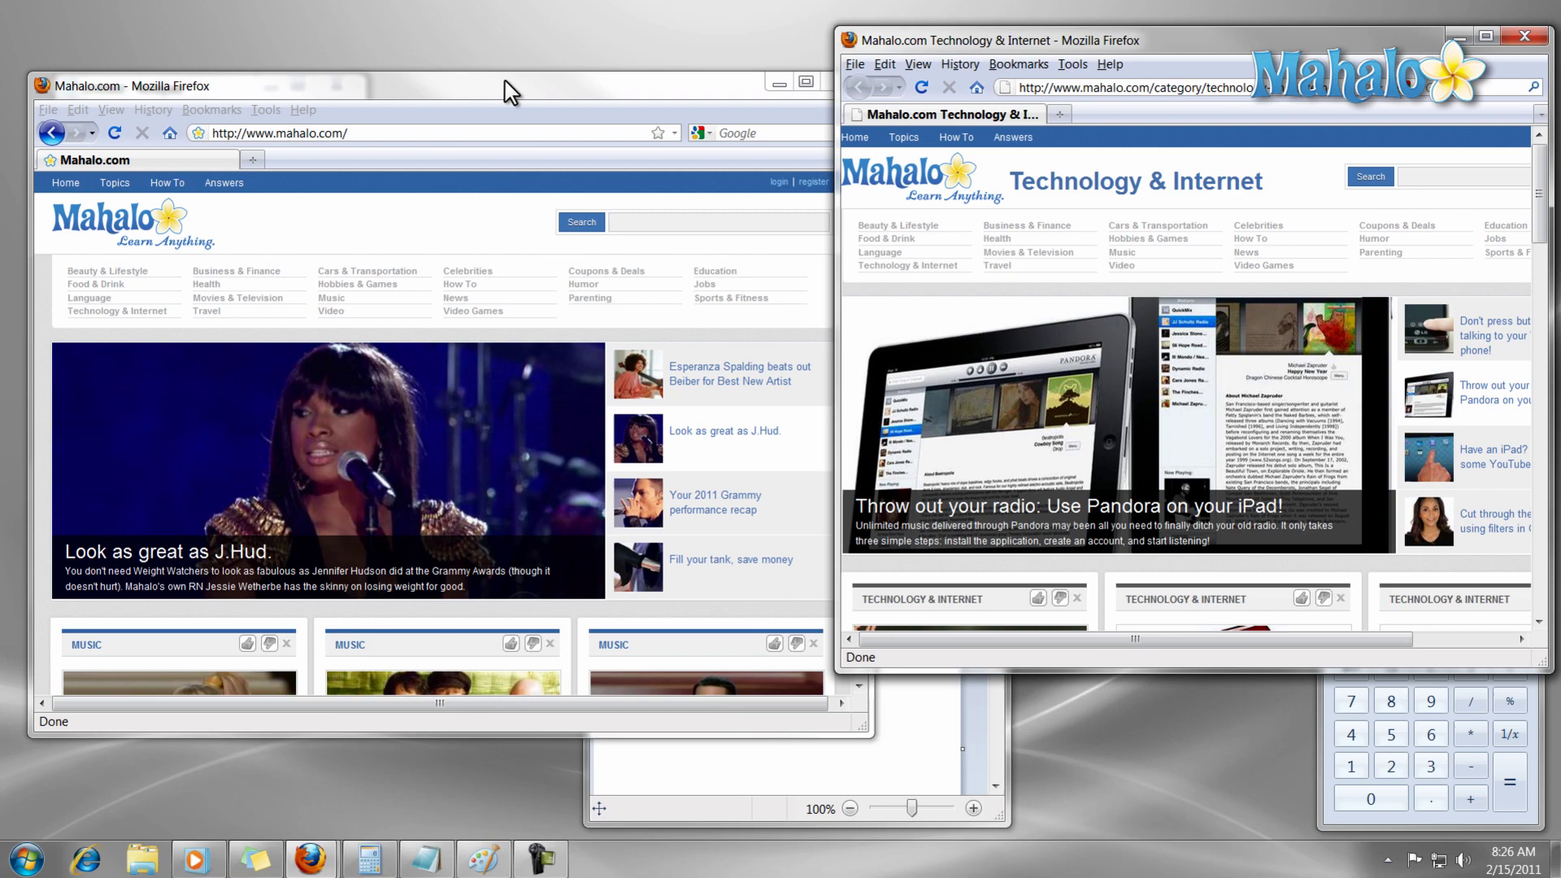
Step: Activate the Mahalo.com window, peek at the desktop, then close Paint with Don't Save
left_click(509, 92)
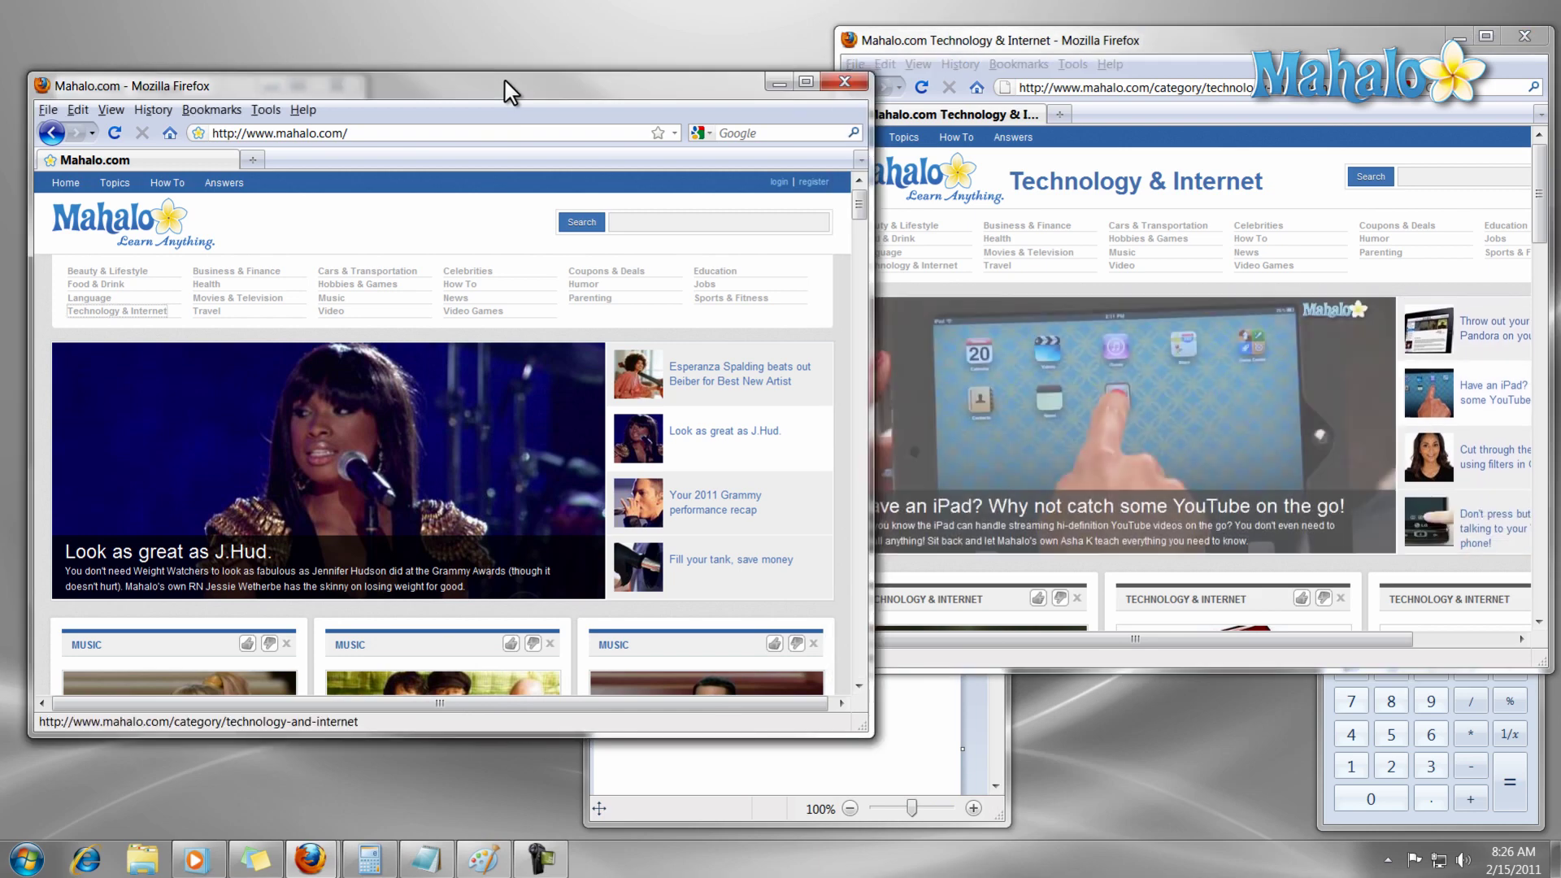
key("super+space")
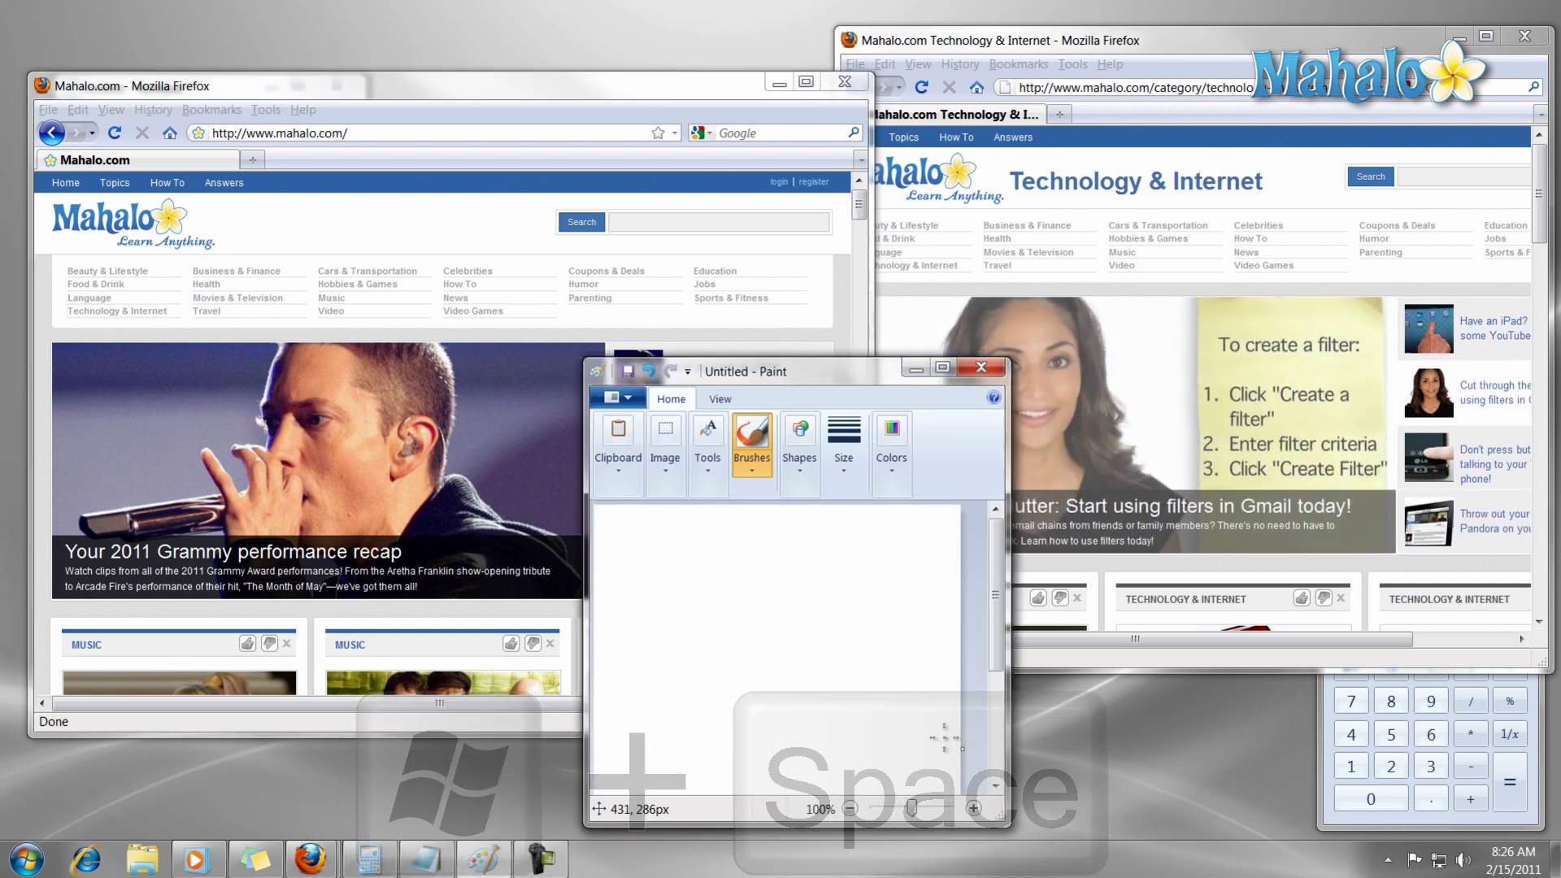
key("alt+F4")
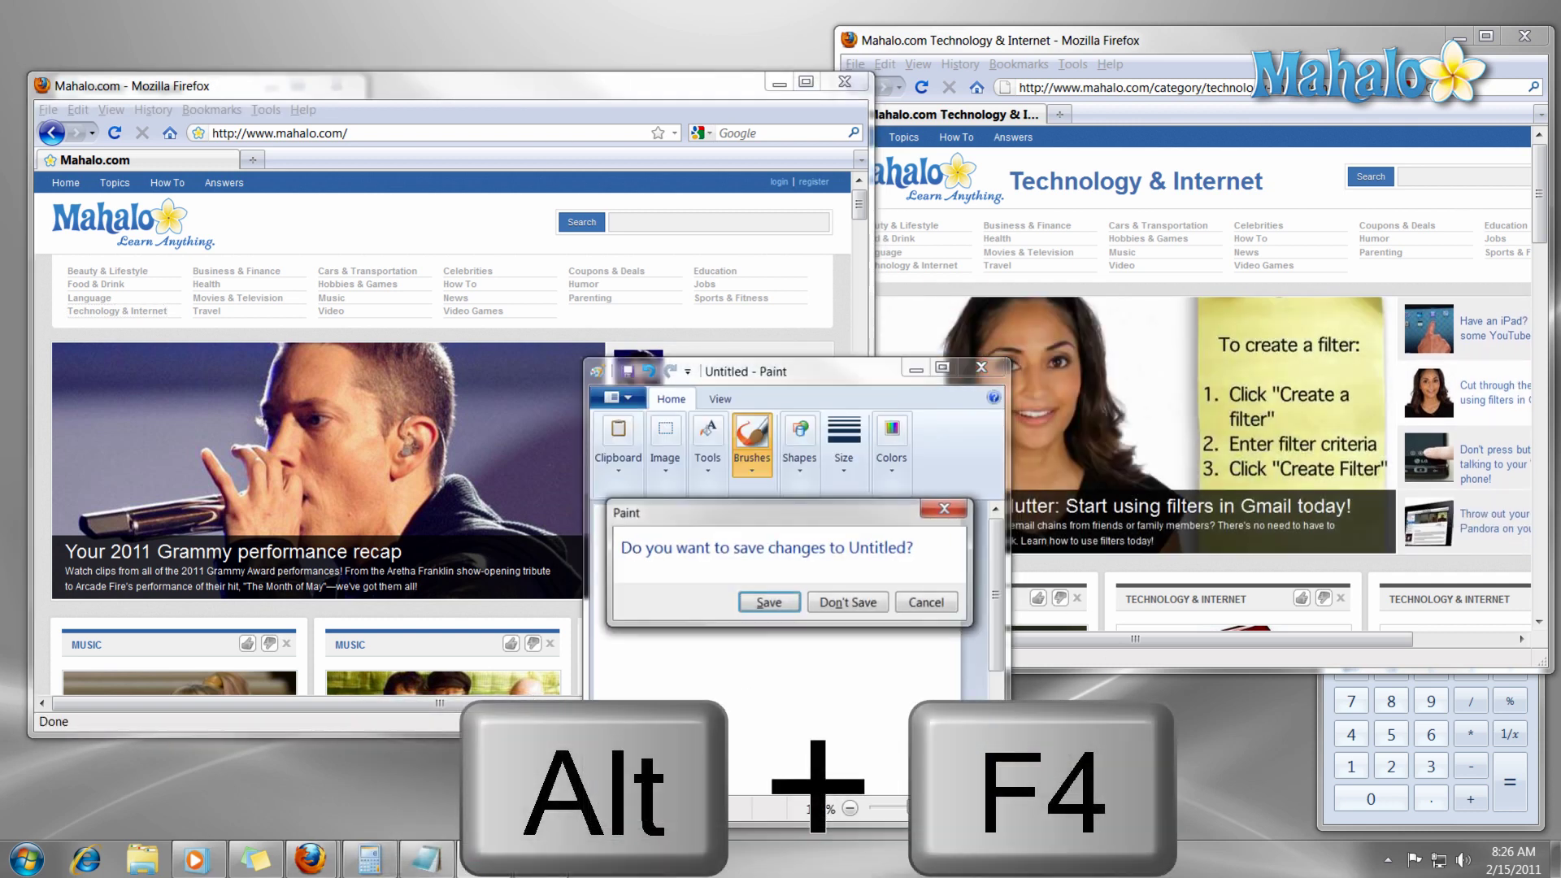
left_click(846, 603)
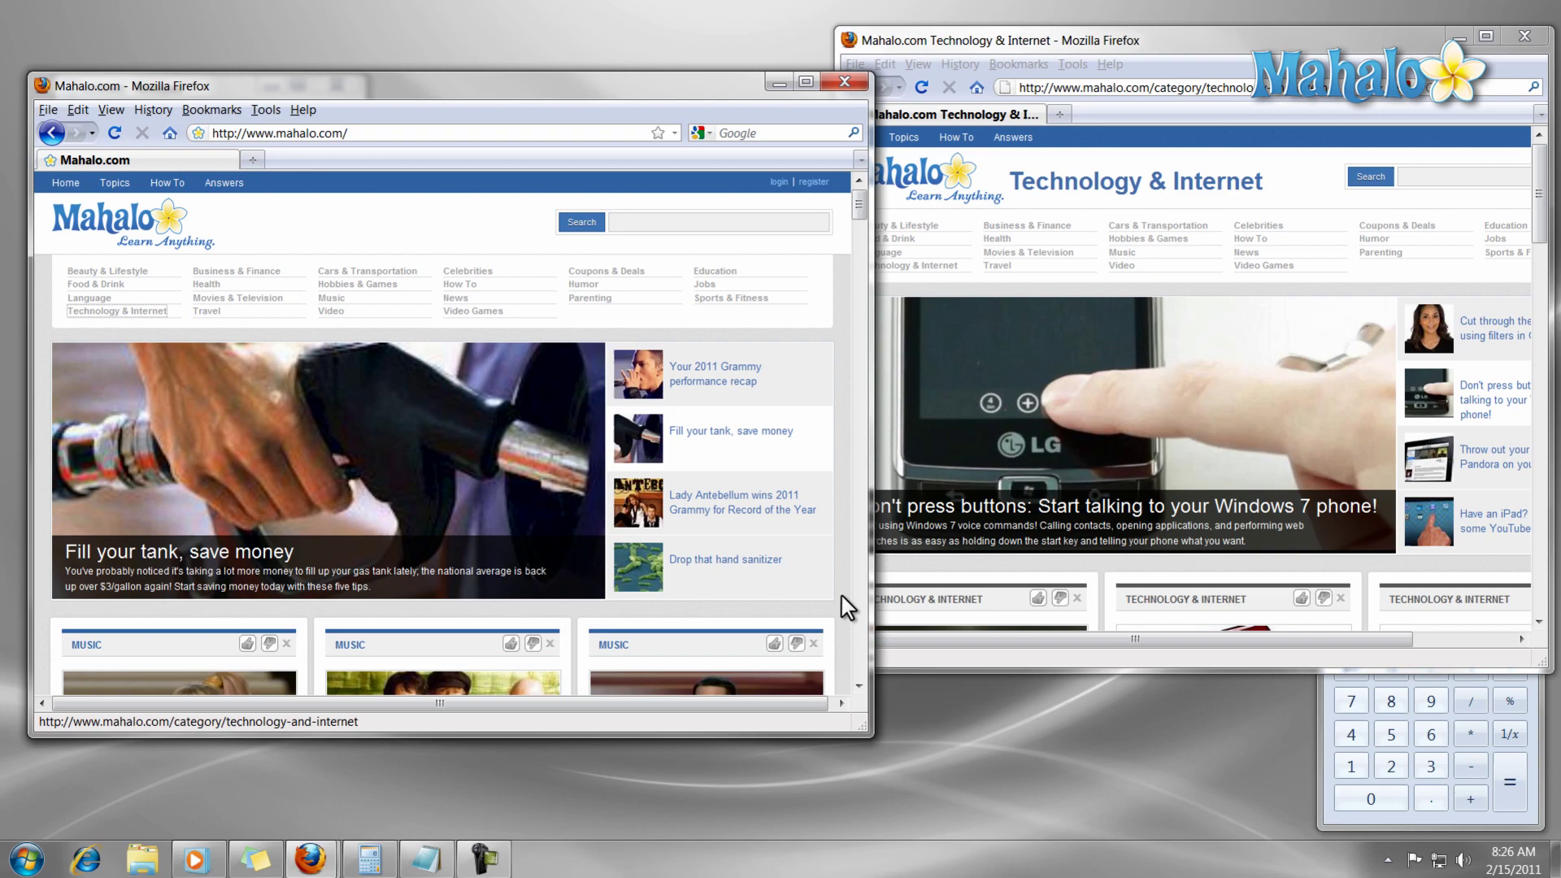
Step: End the Sticky Notes task from Task Manager's Applications list, then close Task Manager
key("ctrl+shift+Escape")
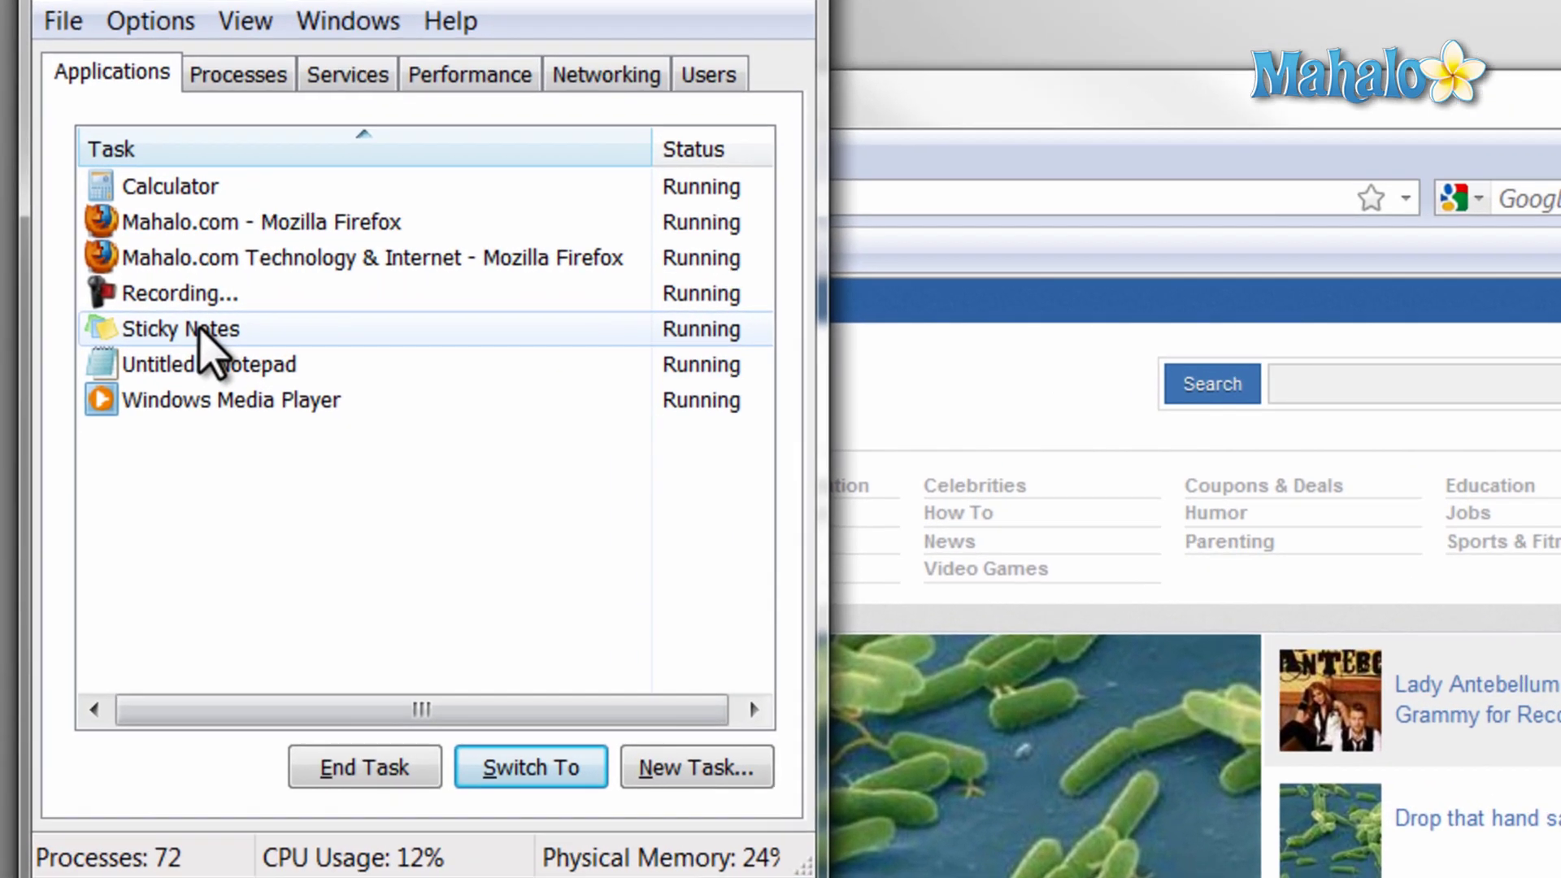
left_click(172, 323)
left_click(269, 673)
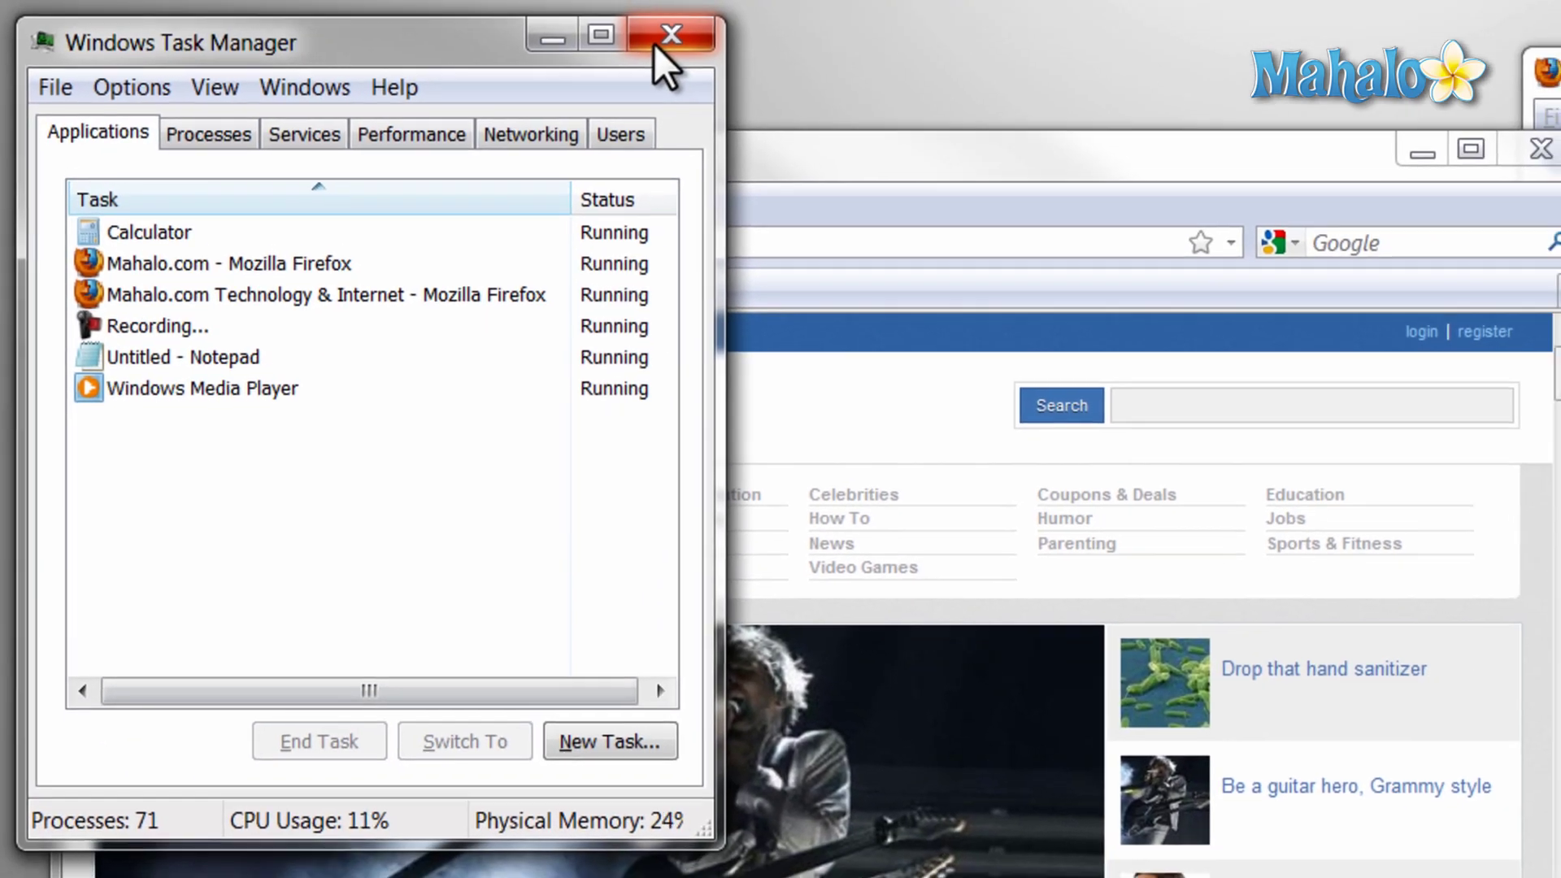
left_click(678, 30)
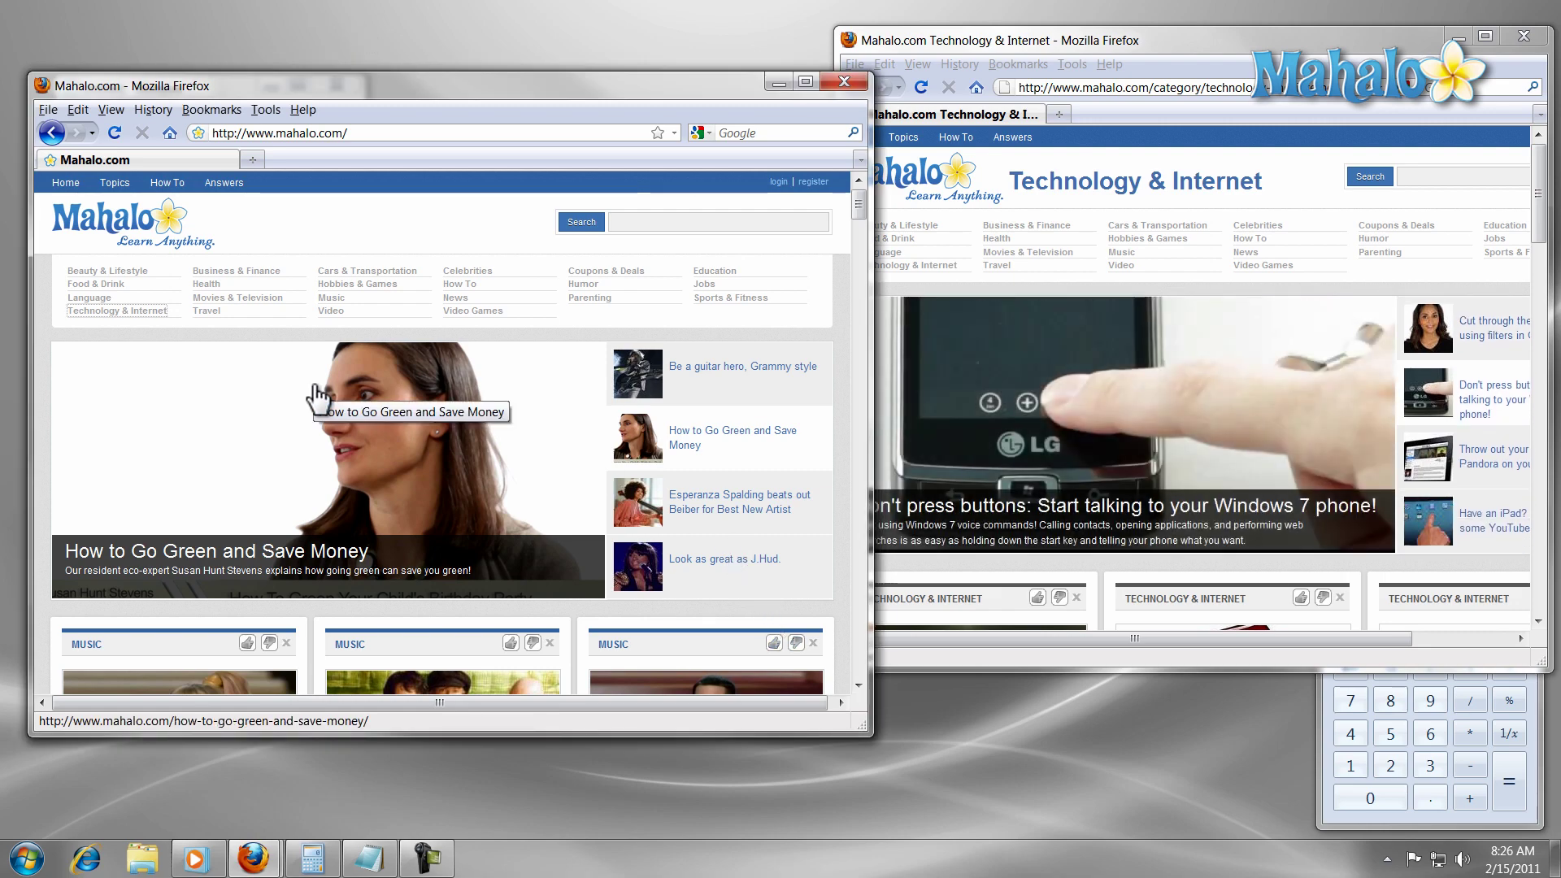
key("super+f")
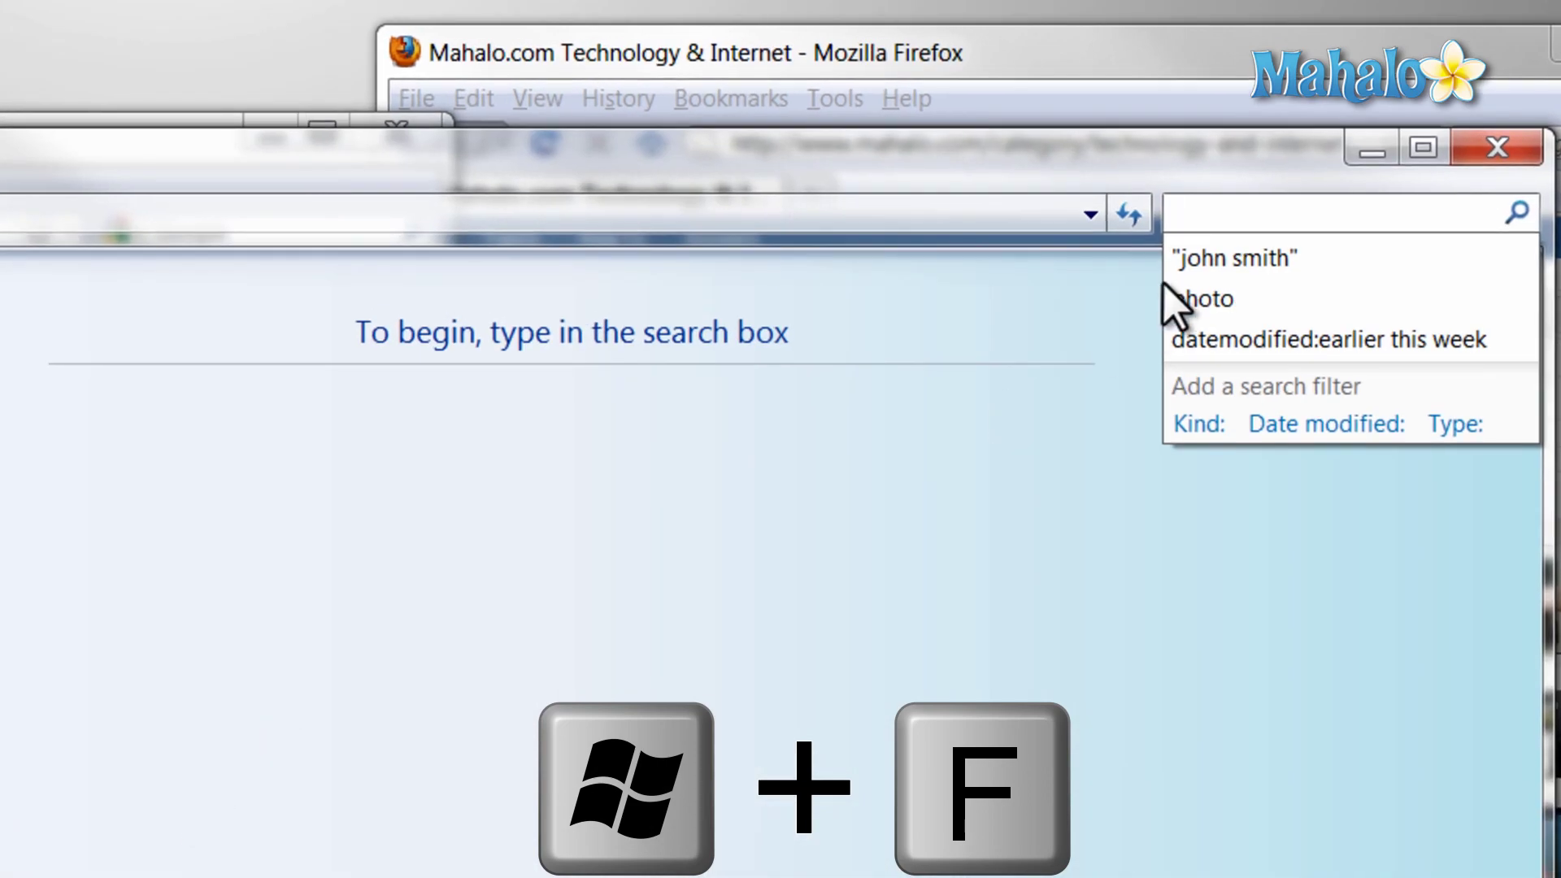
left_click(1483, 154)
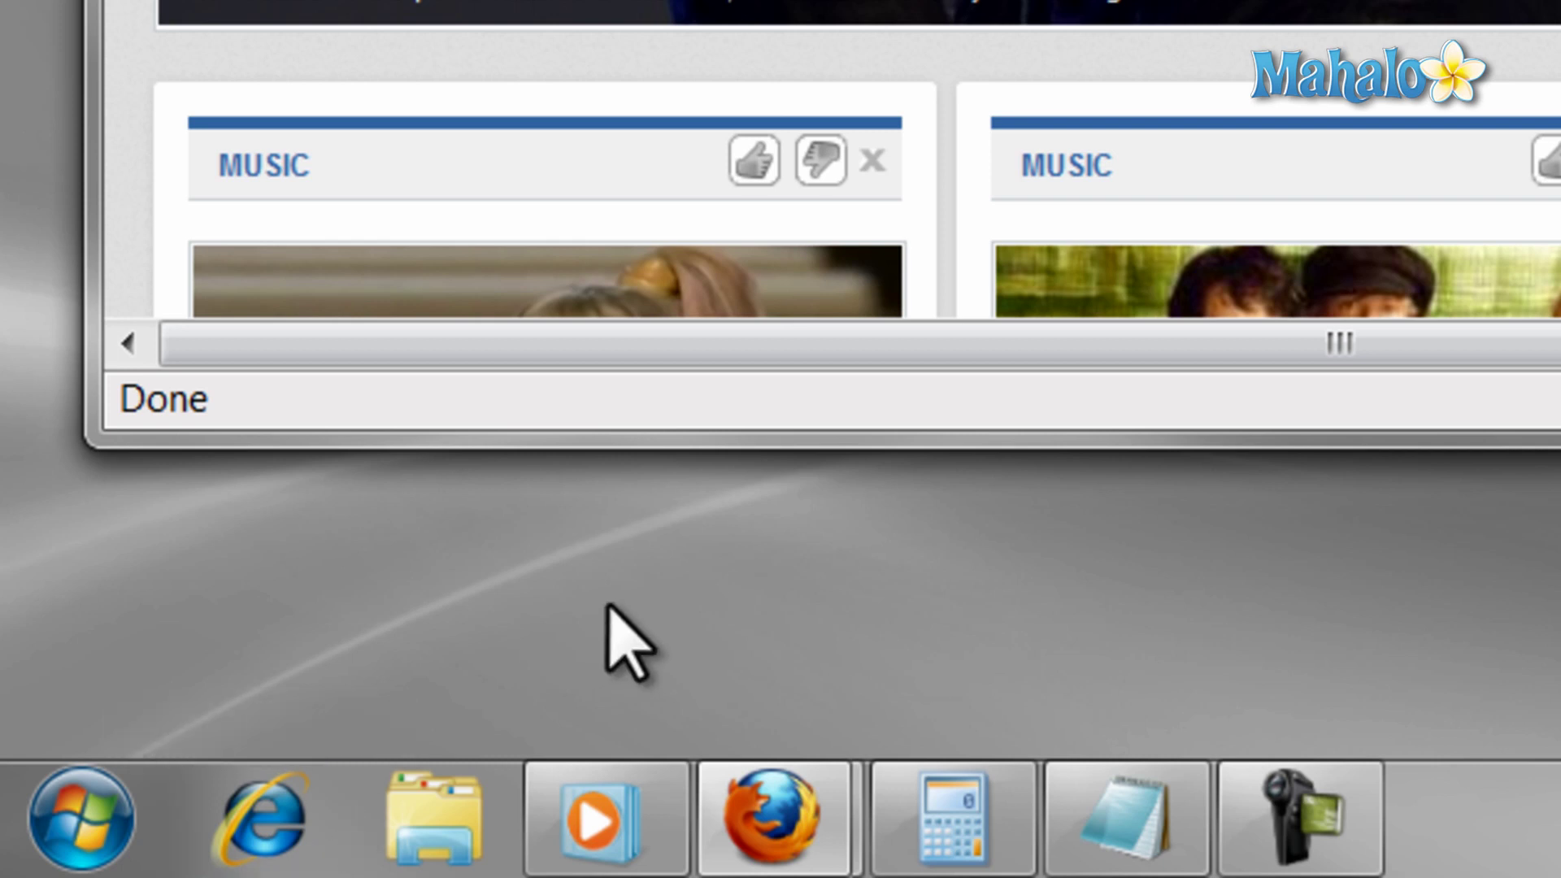
Step: Launch Internet Explorer with Win+1 and a Windows Explorer Libraries window with Win+2
key("super+1")
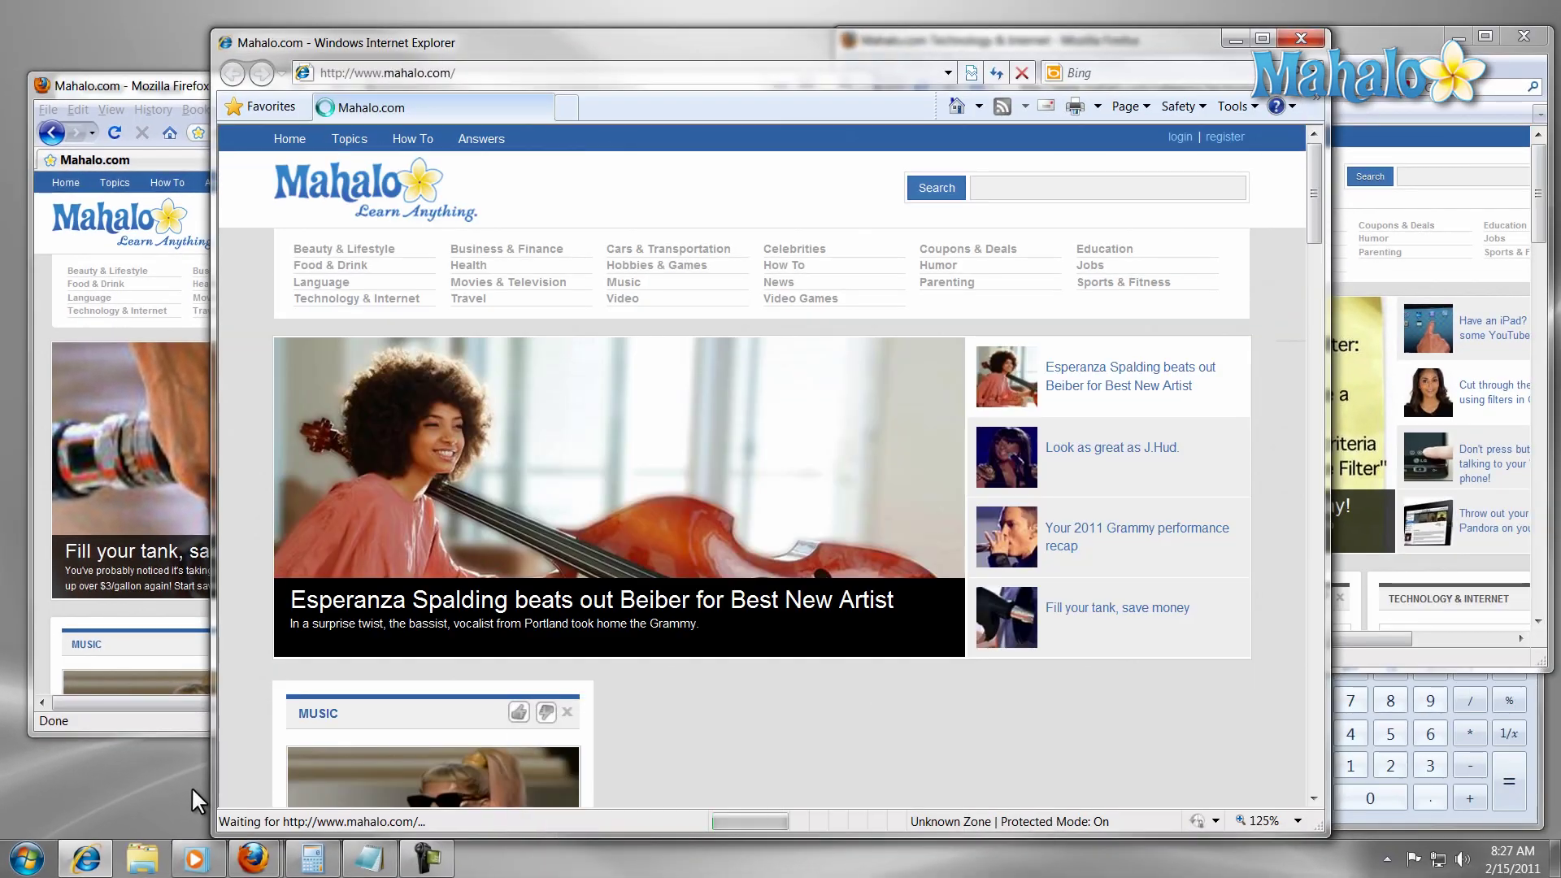
key("super+2")
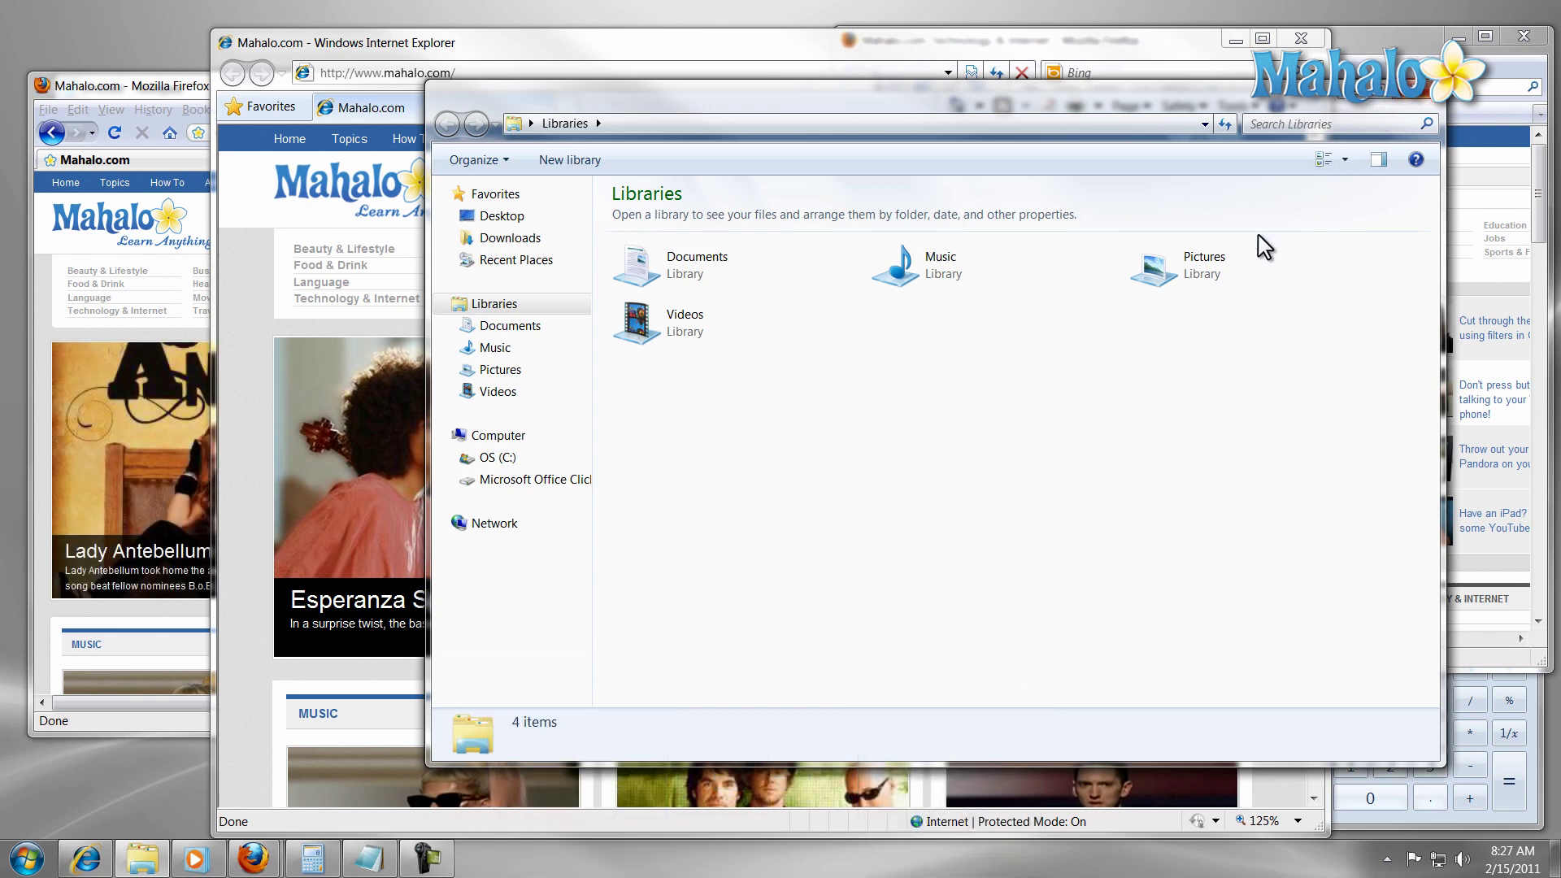
Step: Minimize all open windows at once with Win+M
key("super+m")
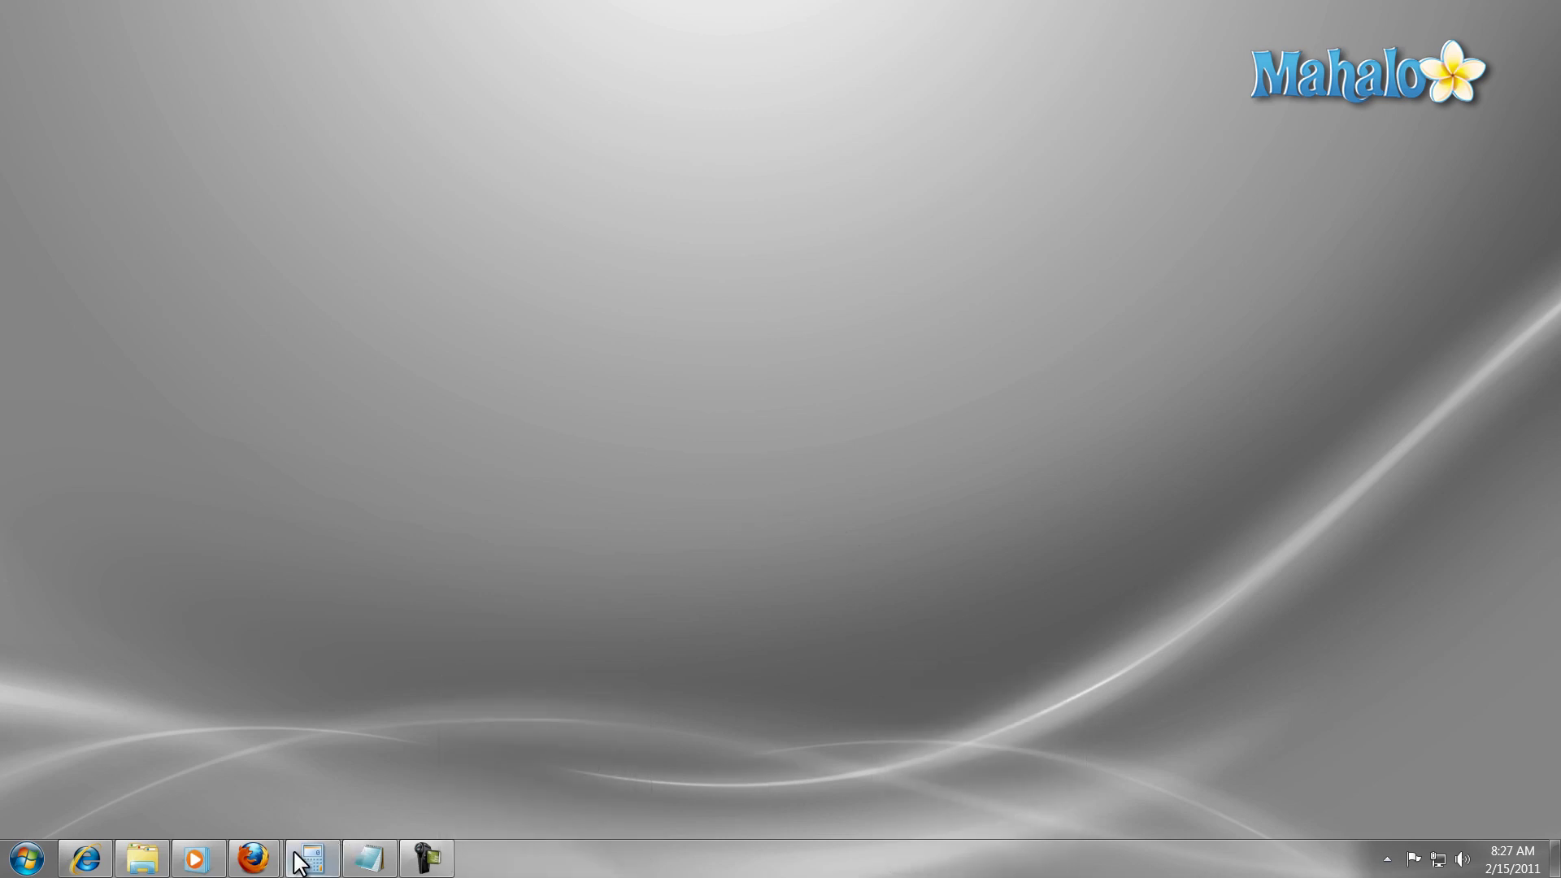
Step: Restore the Mahalo.com and Technology & Internet Firefox windows from their taskbar thumbnails
mouse_move(265, 866)
left_click(217, 815)
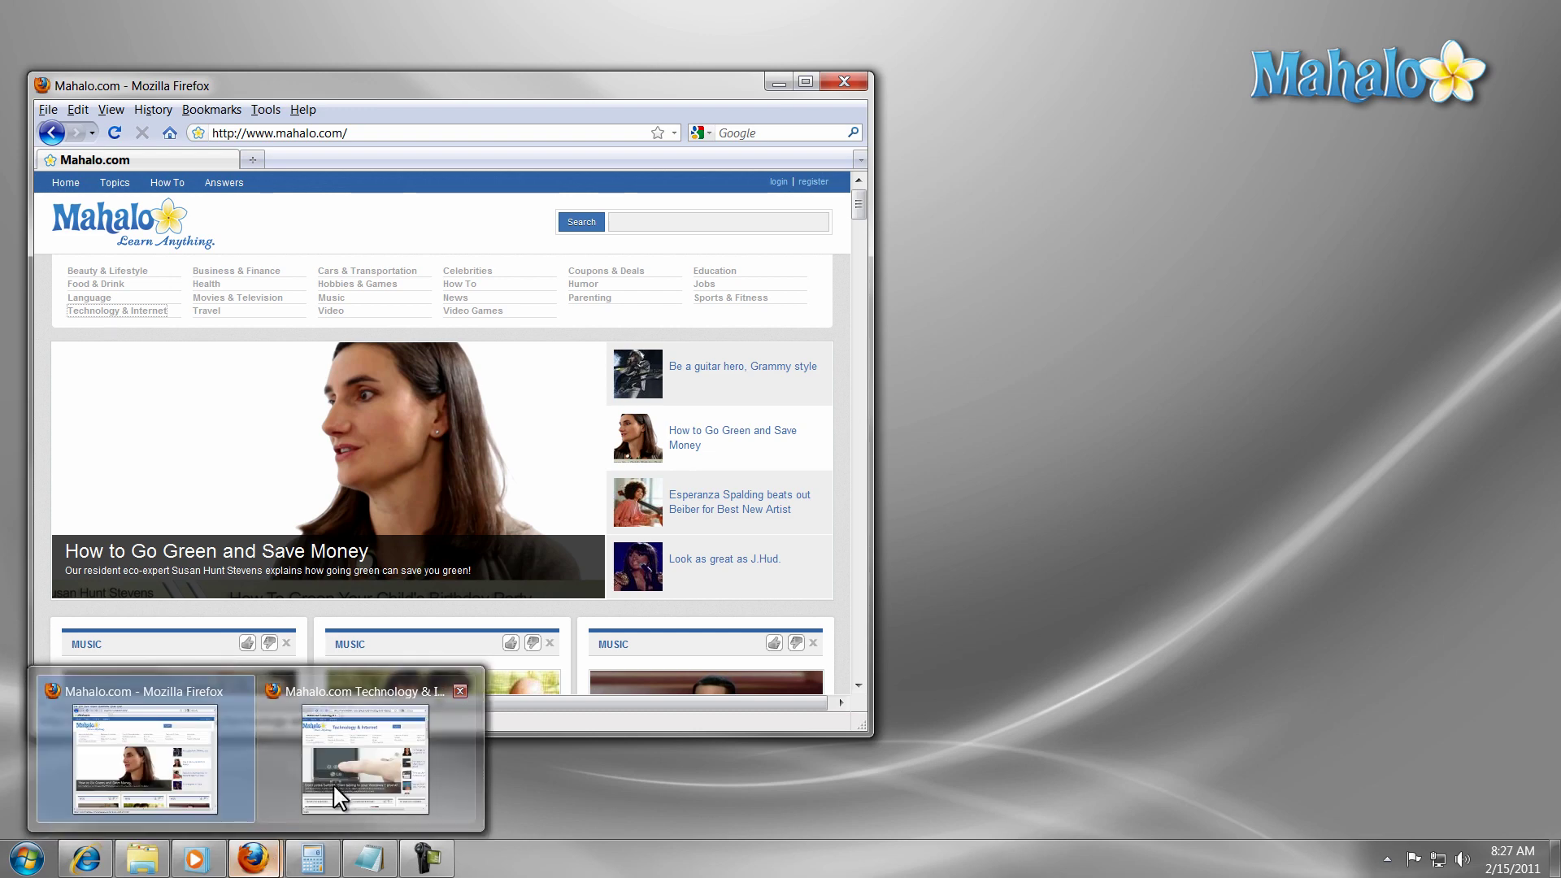
left_click(333, 783)
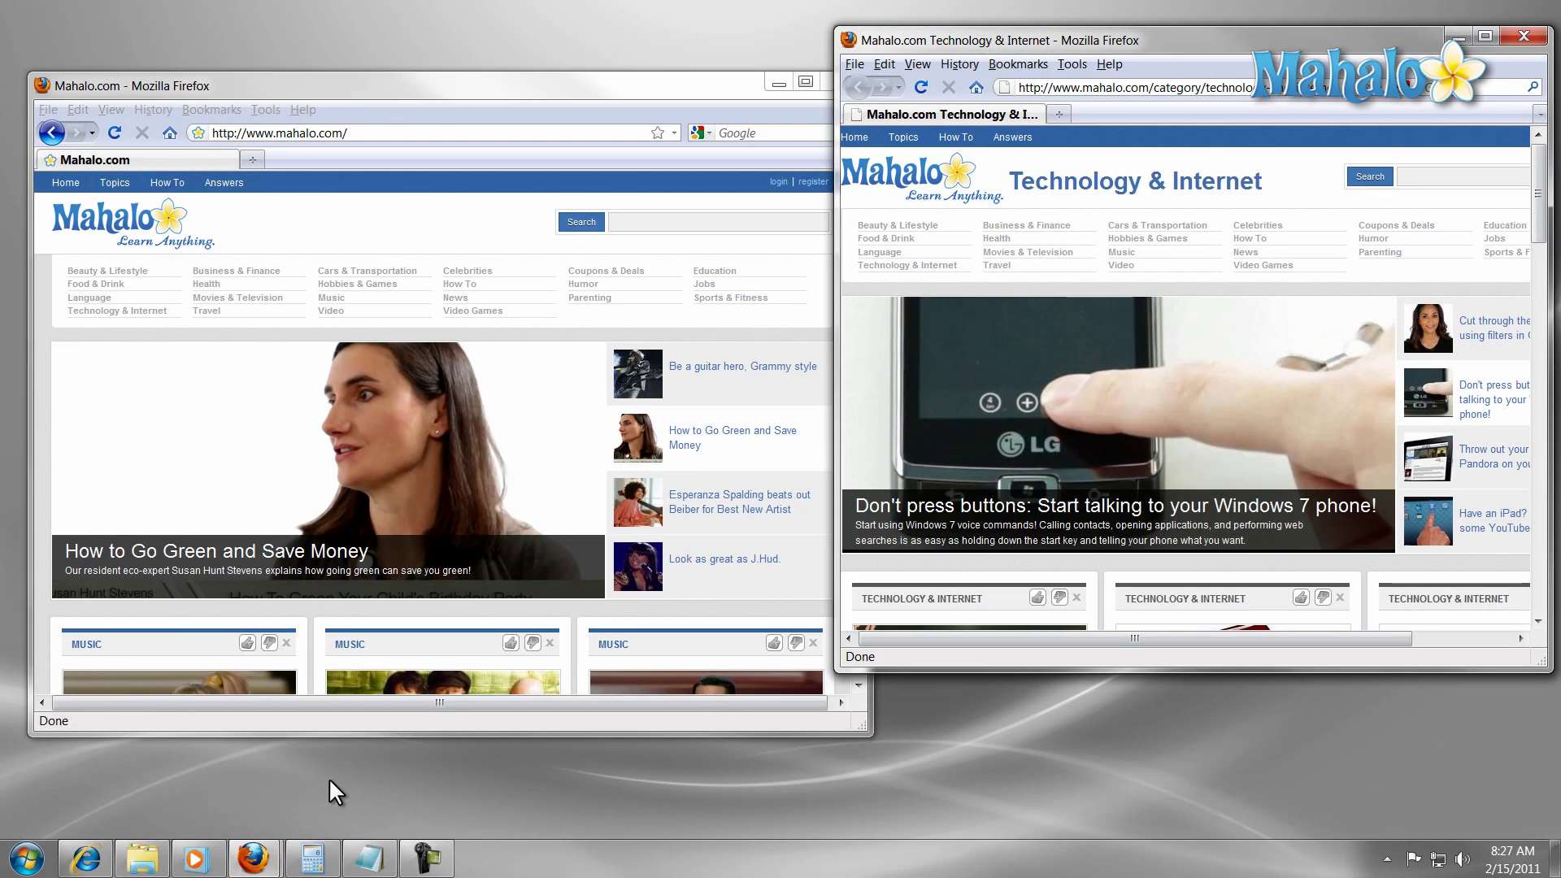